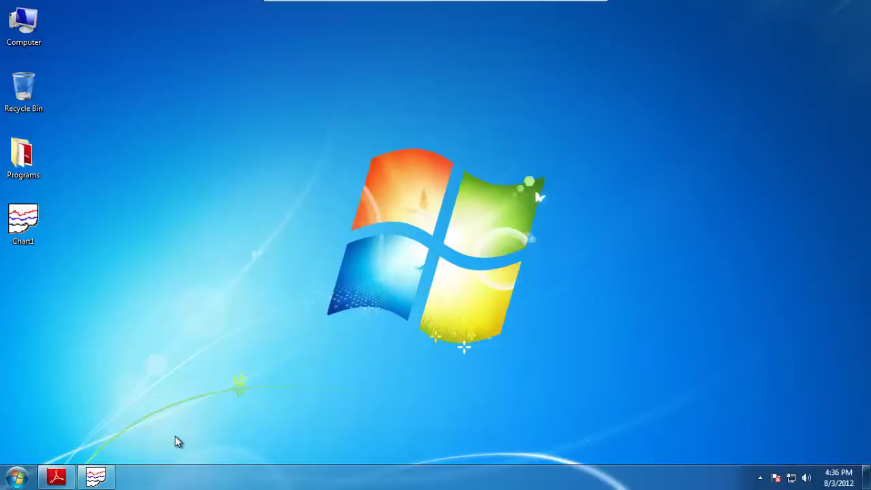
Bring up the maximized Eurotherm Review window from the taskbar, with an empty workspace.
{"action": "left_click", "coordinate": [99, 478]}
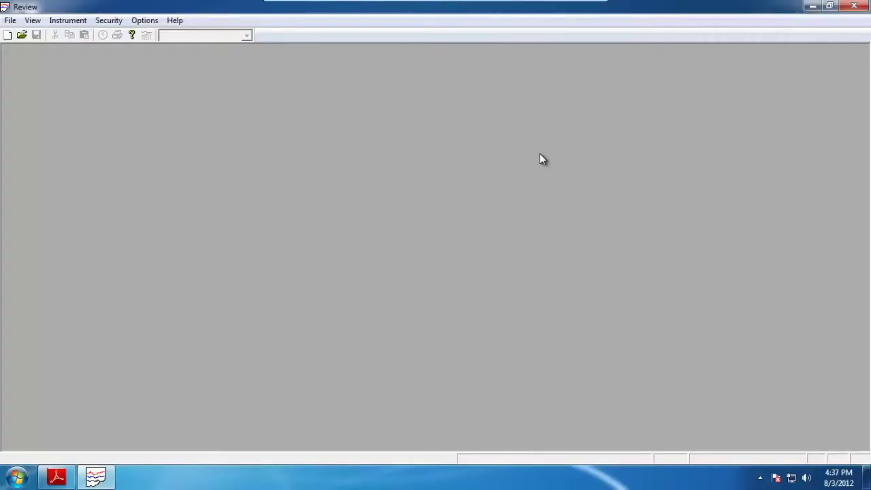
{"action": "left_click", "coordinate": [814, 15]}
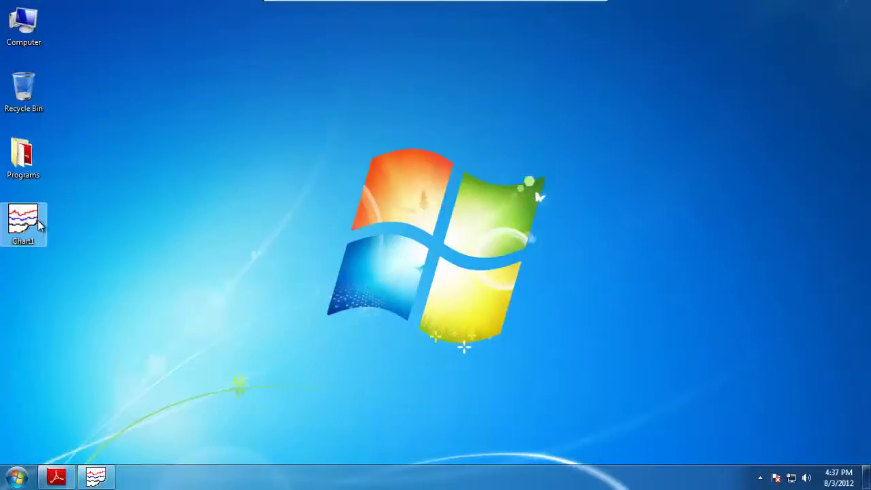
{"action": "left_click", "coordinate": [96, 476]}
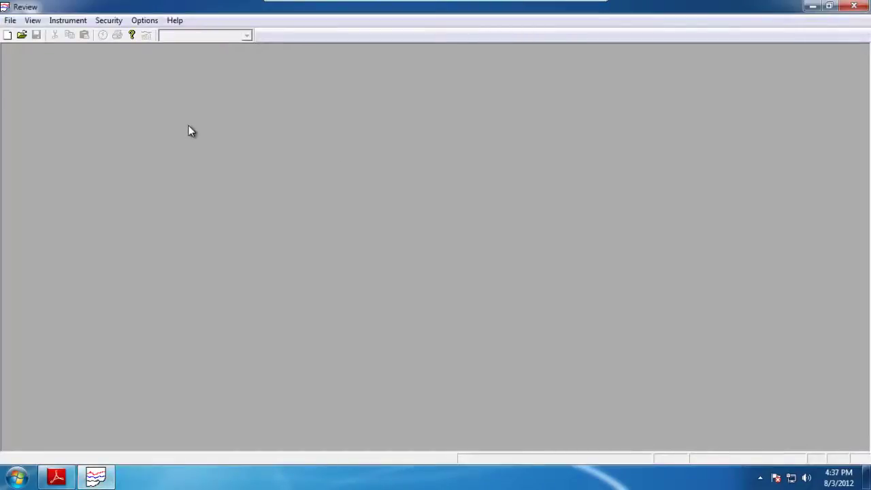
{"action": "left_click", "coordinate": [16, 26]}
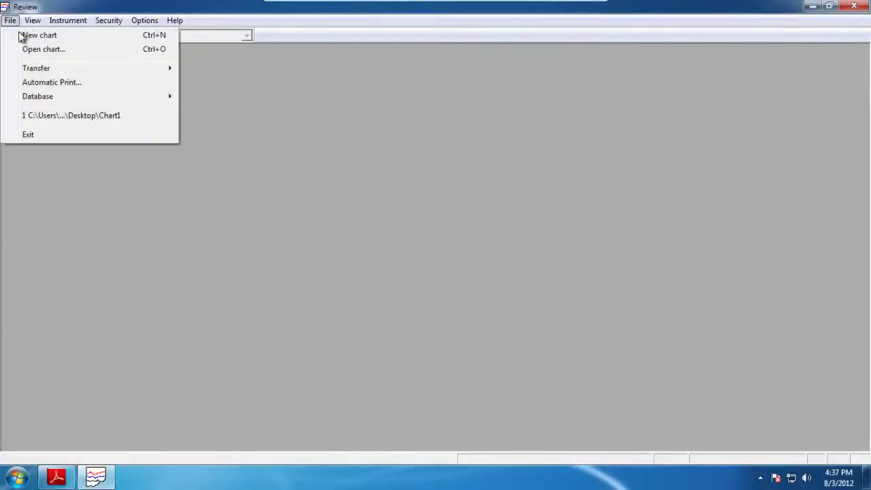
{"action": "left_click", "coordinate": [26, 35]}
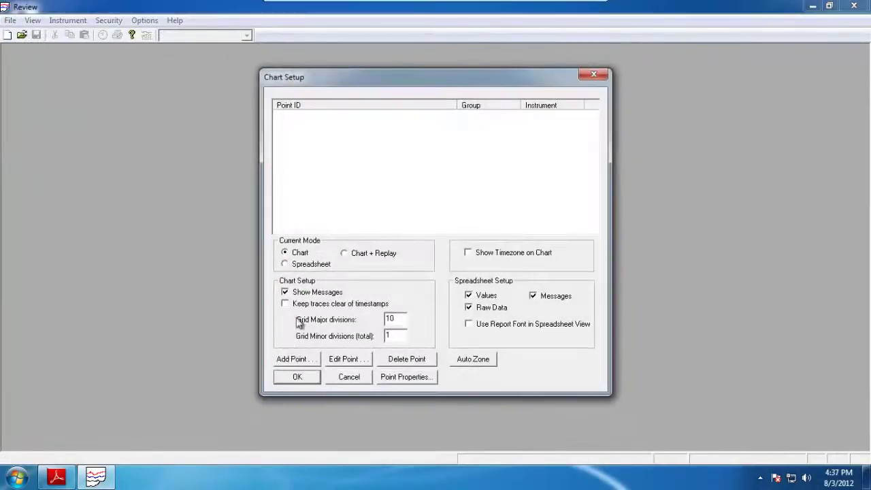
{"action": "left_click", "coordinate": [289, 359]}
{"action": "left_click", "coordinate": [496, 178]}
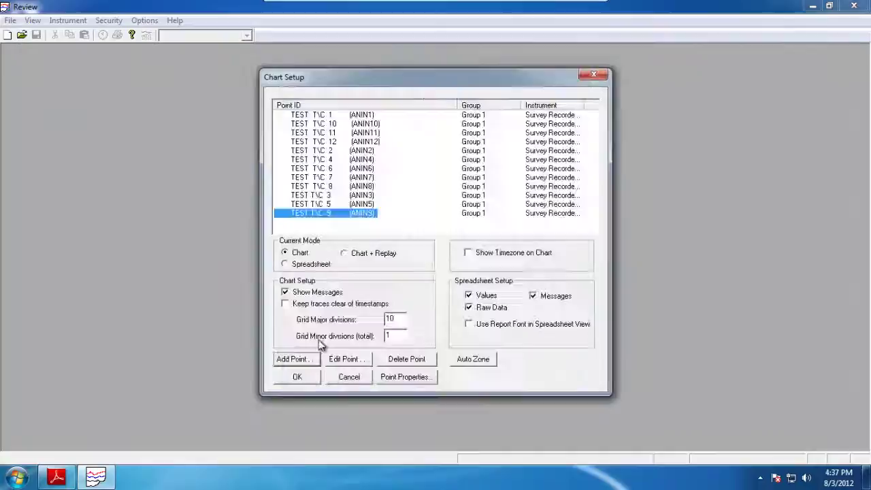
{"action": "left_click", "coordinate": [296, 378]}
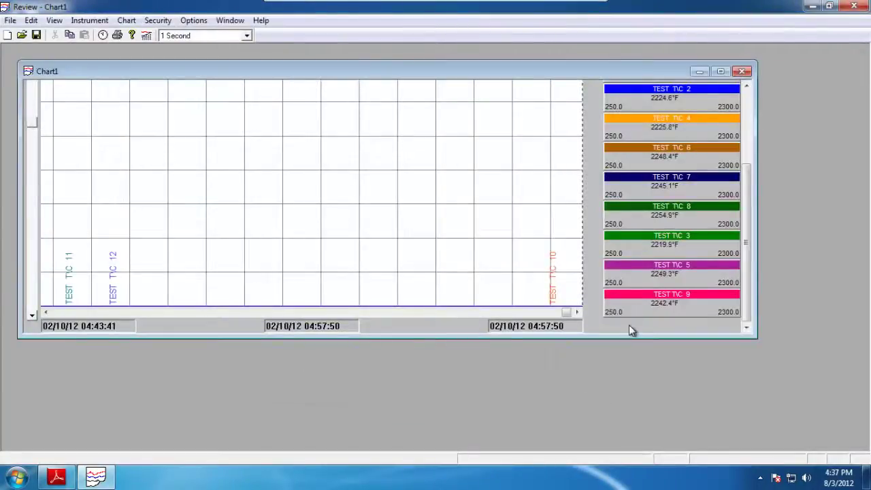
{"action": "left_click_drag", "start_coordinate": [626, 337], "coordinate": [626, 399]}
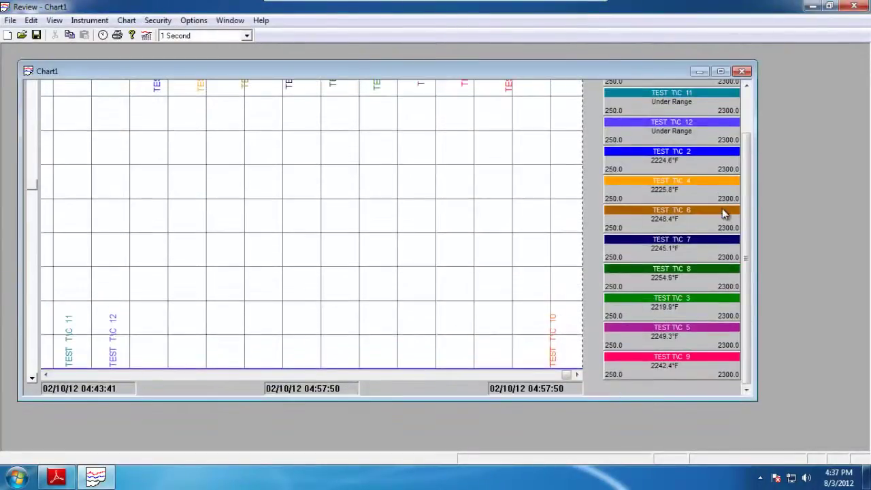
{"action": "left_click_drag", "start_coordinate": [753, 208], "coordinate": [753, 133]}
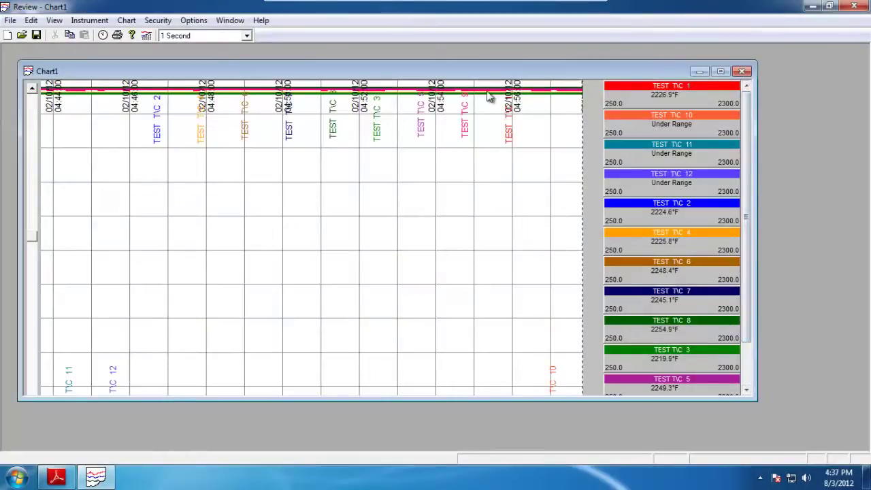
{"action": "left_click", "coordinate": [13, 20]}
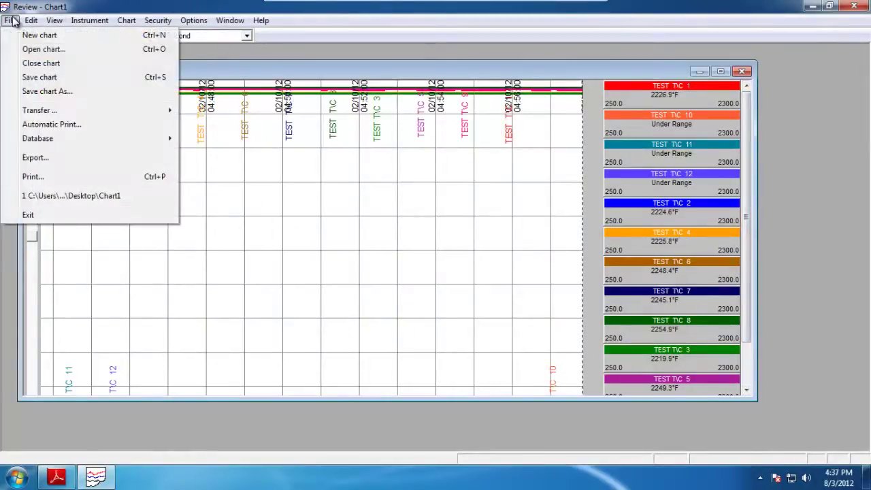
{"action": "left_click", "coordinate": [742, 71]}
{"action": "left_click", "coordinate": [467, 267]}
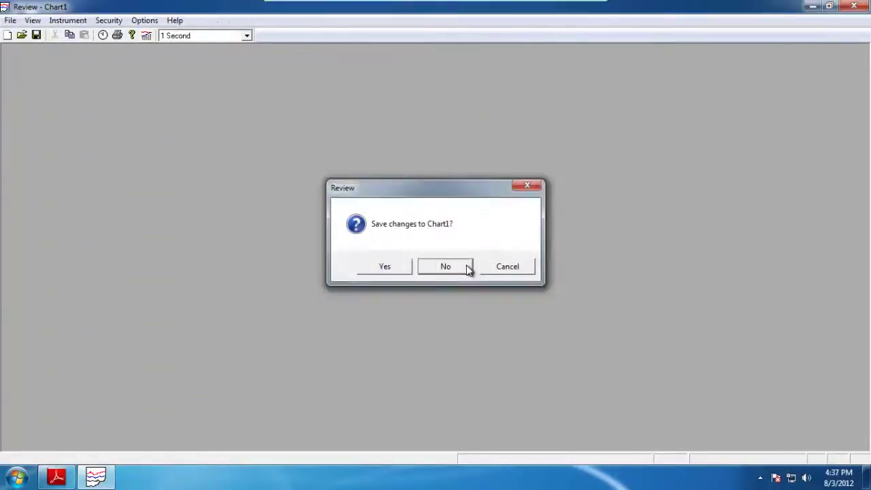
{"action": "left_click", "coordinate": [469, 269]}
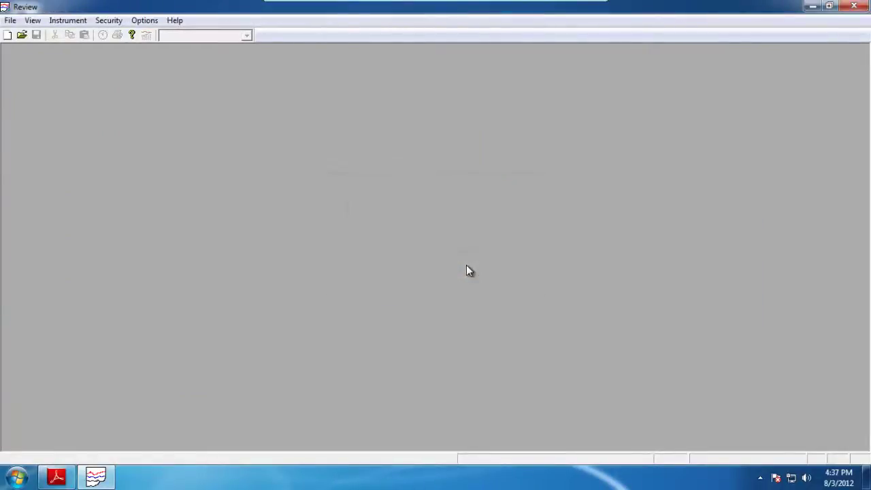
Add an automatic print entry with instrument Survey Recorder 2 and log group Group 1.
{"action": "left_click", "coordinate": [12, 21]}
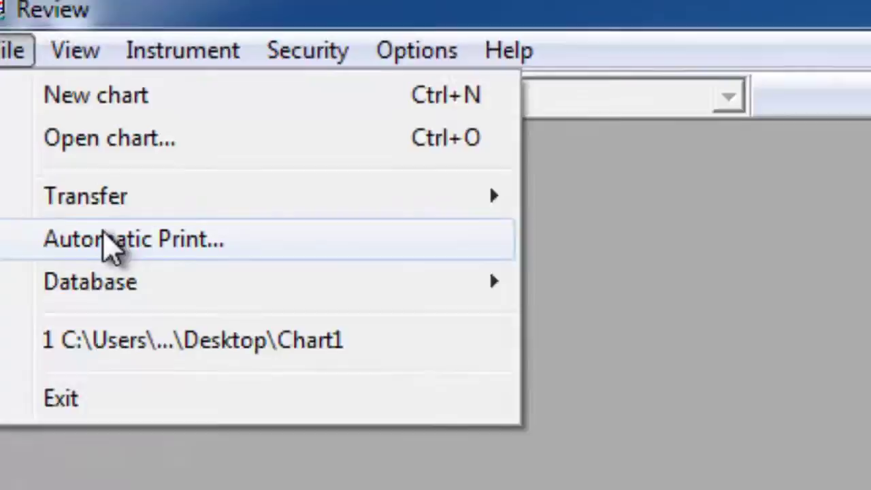
{"action": "left_click", "coordinate": [144, 275]}
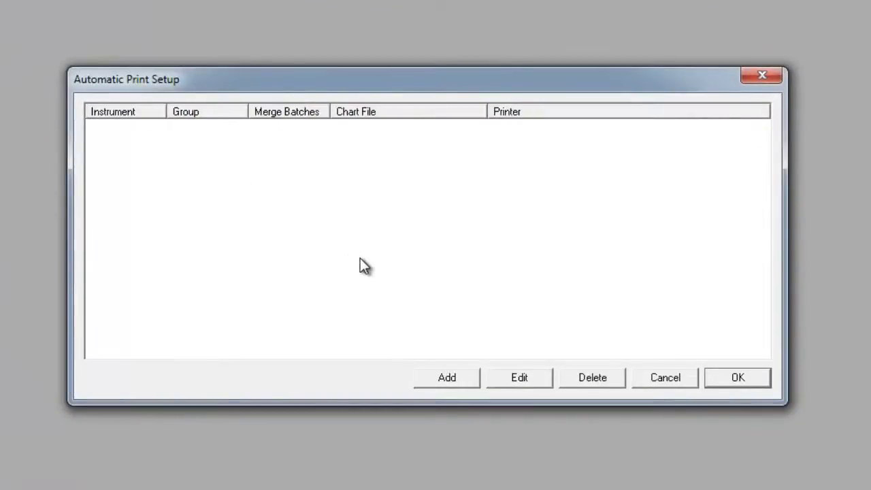
{"action": "left_click", "coordinate": [440, 382]}
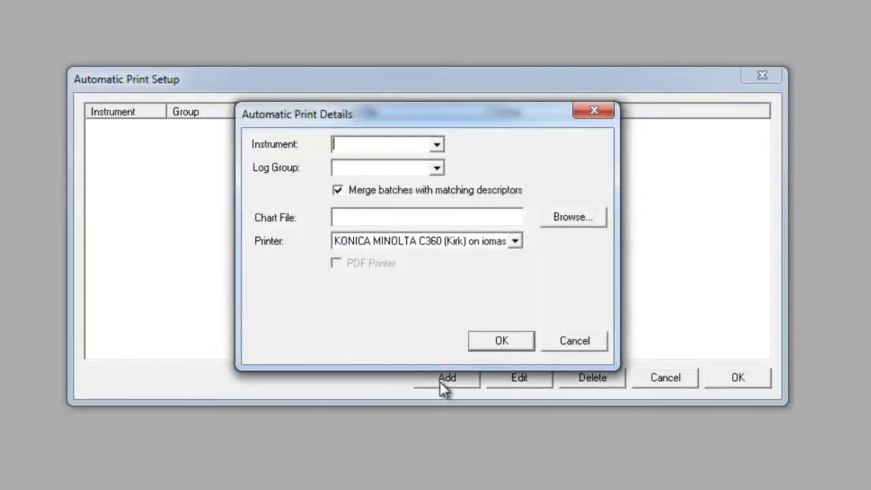
{"action": "left_click", "coordinate": [437, 145]}
{"action": "left_click", "coordinate": [381, 232]}
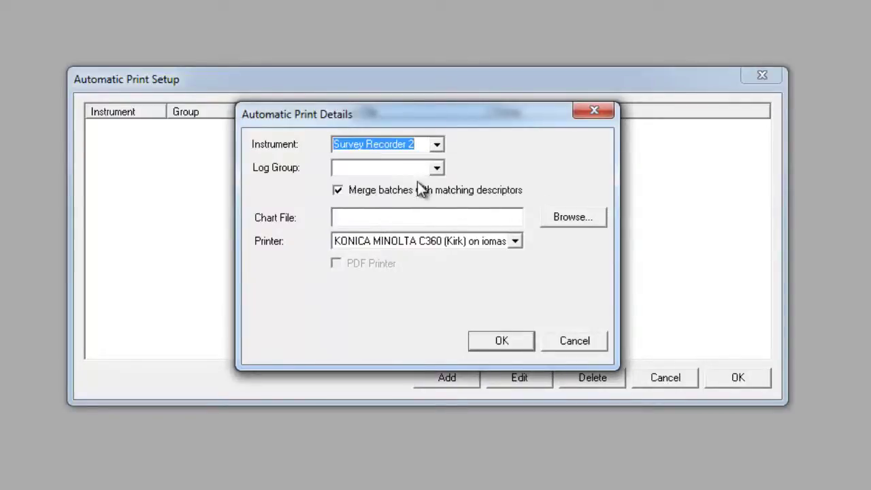
{"action": "left_click", "coordinate": [439, 168]}
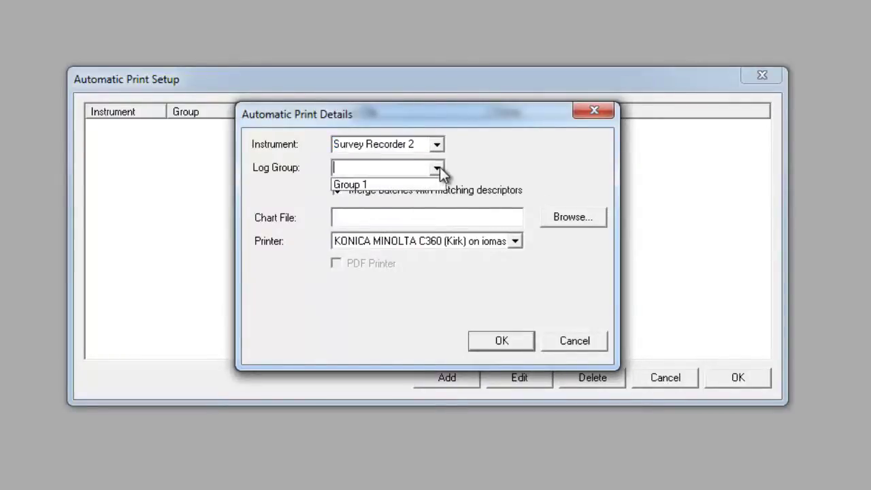
{"action": "left_click", "coordinate": [409, 182]}
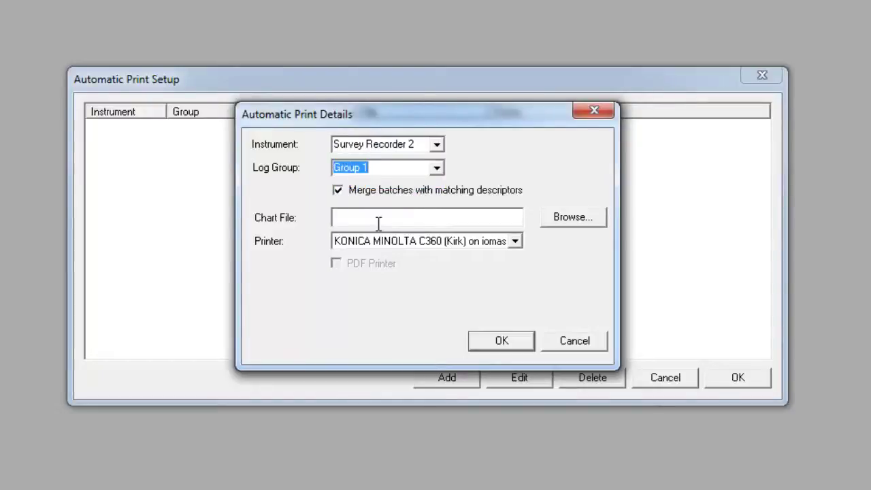
Set Chart1.CGP from the desktop as the print entry's chart file.
{"action": "left_click", "coordinate": [560, 217]}
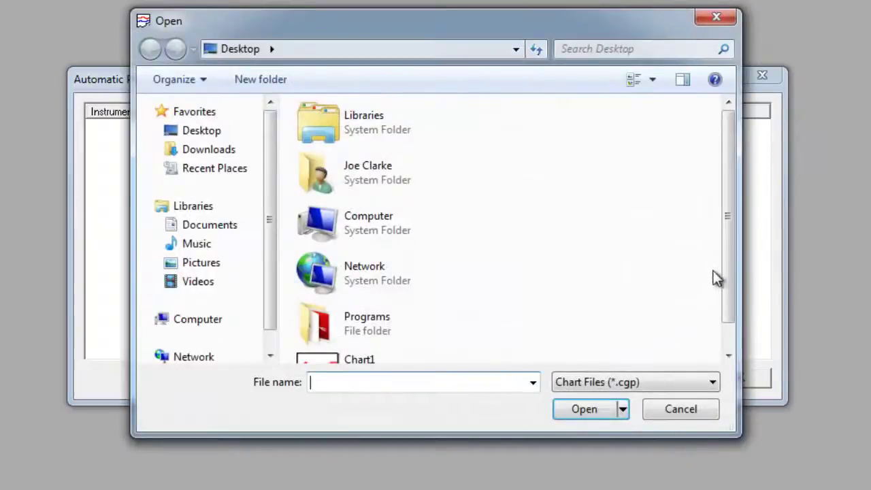
{"action": "scroll", "coordinate": [728, 285], "scroll_direction": "down", "scroll_amount": 1}
{"action": "left_click", "coordinate": [337, 341]}
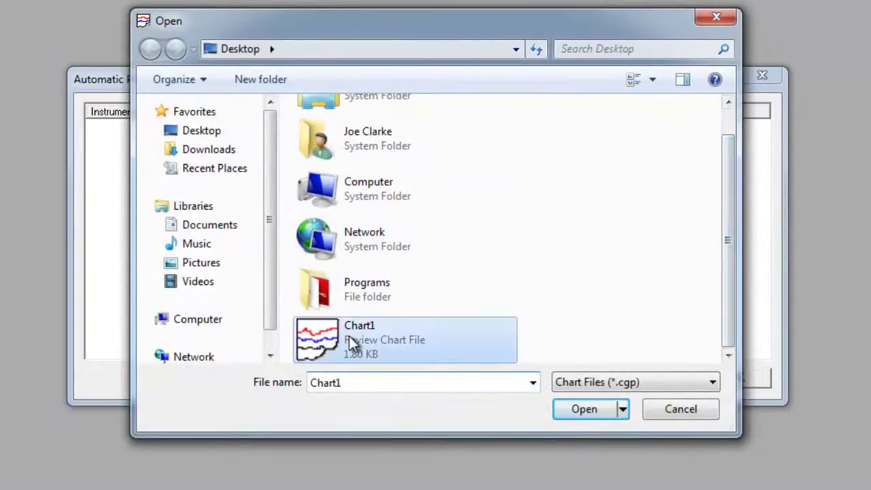
{"action": "left_click", "coordinate": [575, 412]}
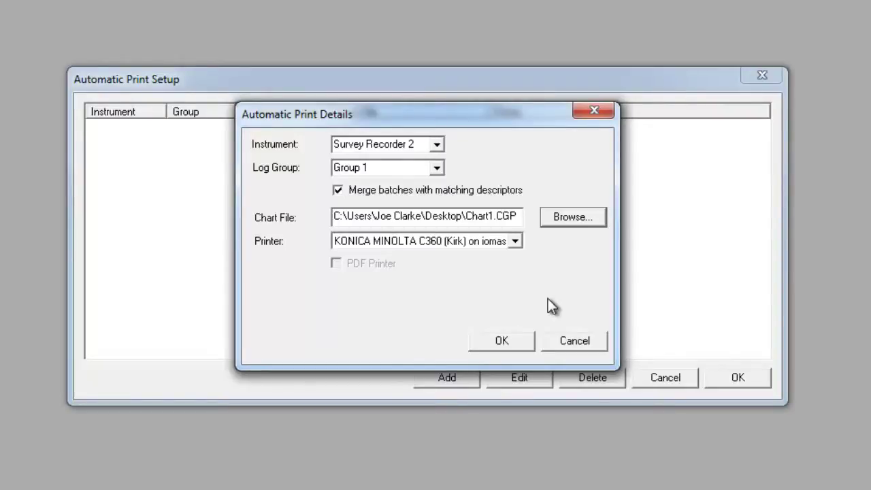
{"action": "left_click", "coordinate": [338, 191]}
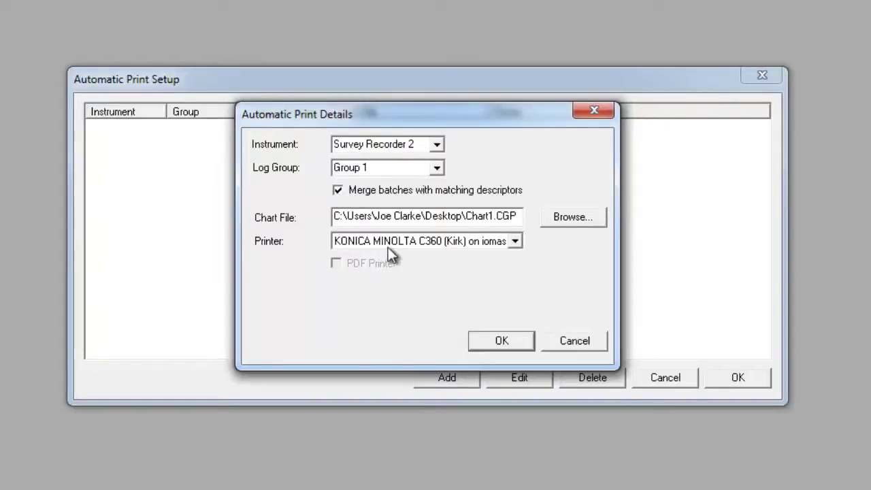
{"action": "left_click", "coordinate": [516, 241]}
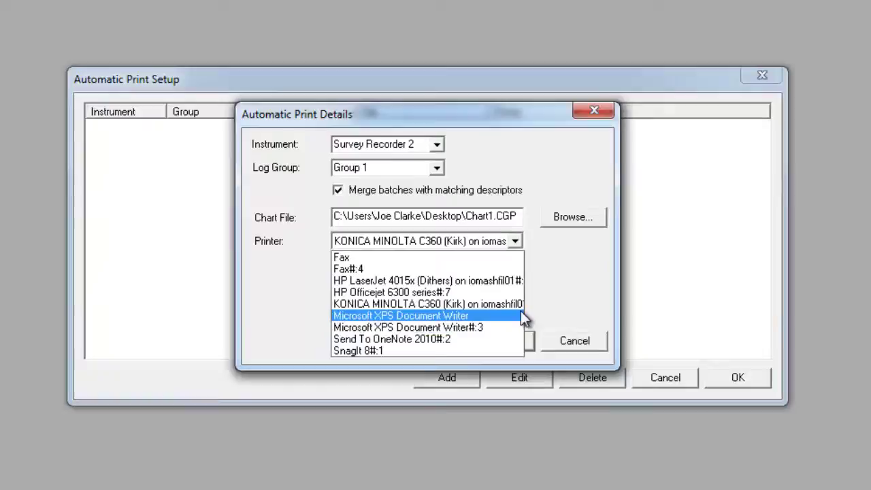
{"action": "left_click", "coordinate": [552, 300]}
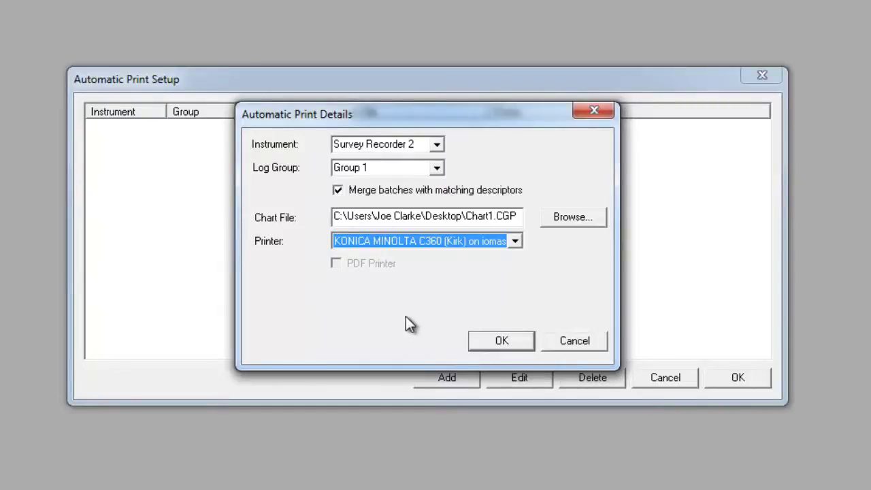
Save the Survey Recorder 2 entry, reopen and cancel its details, then delete it.
{"action": "left_click", "coordinate": [512, 340]}
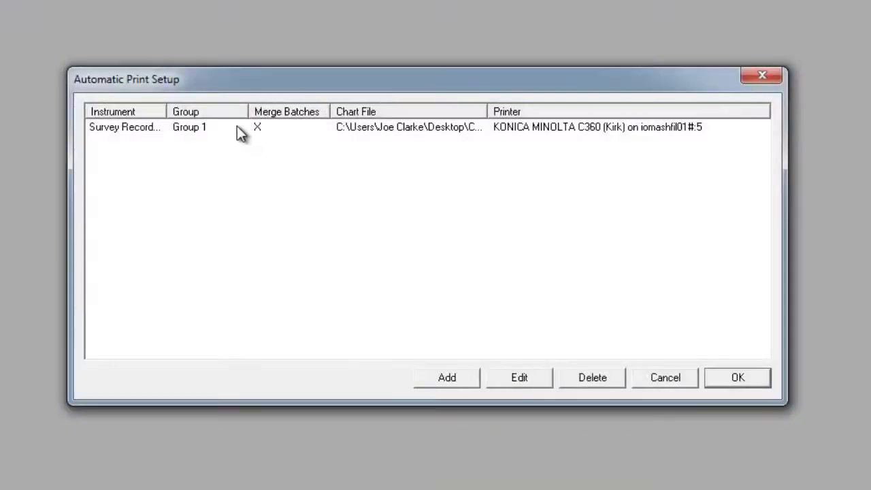
{"action": "left_click", "coordinate": [242, 130]}
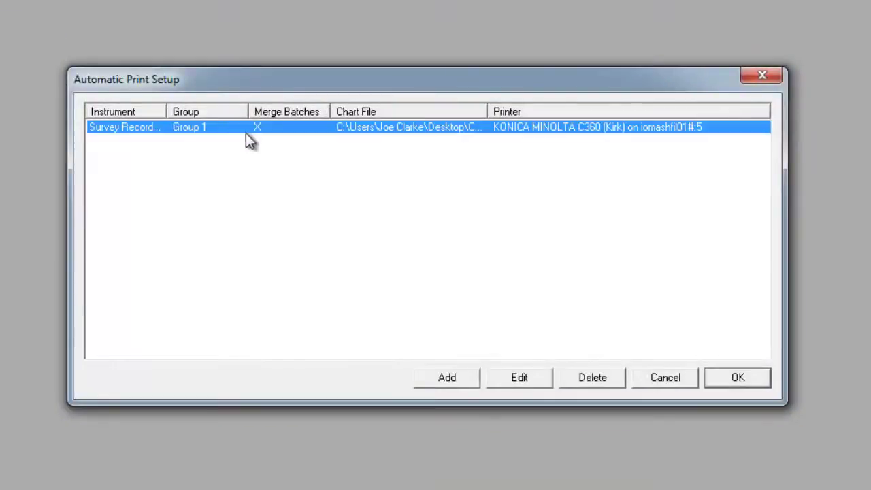
{"action": "left_click", "coordinate": [516, 379]}
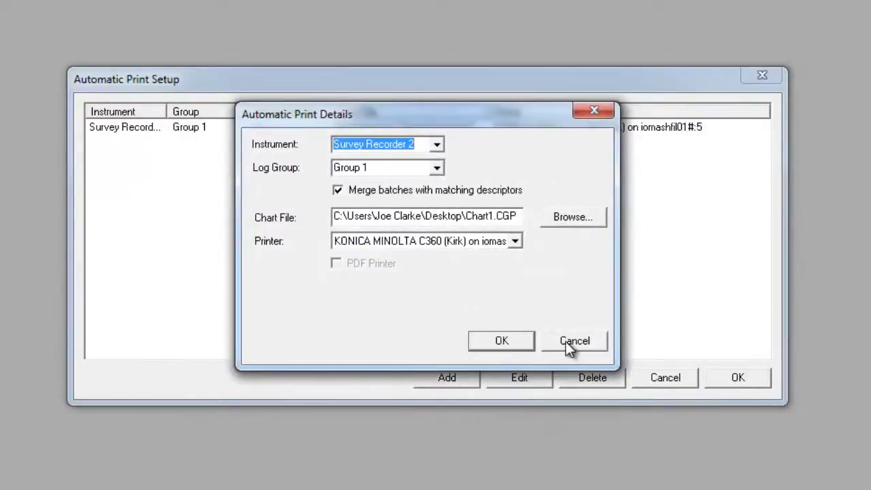
{"action": "left_click", "coordinate": [569, 342]}
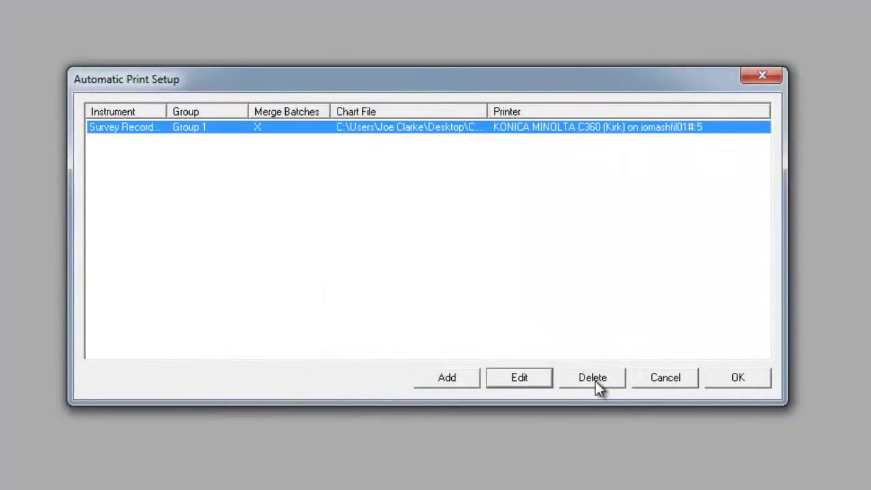
{"action": "left_click", "coordinate": [594, 378]}
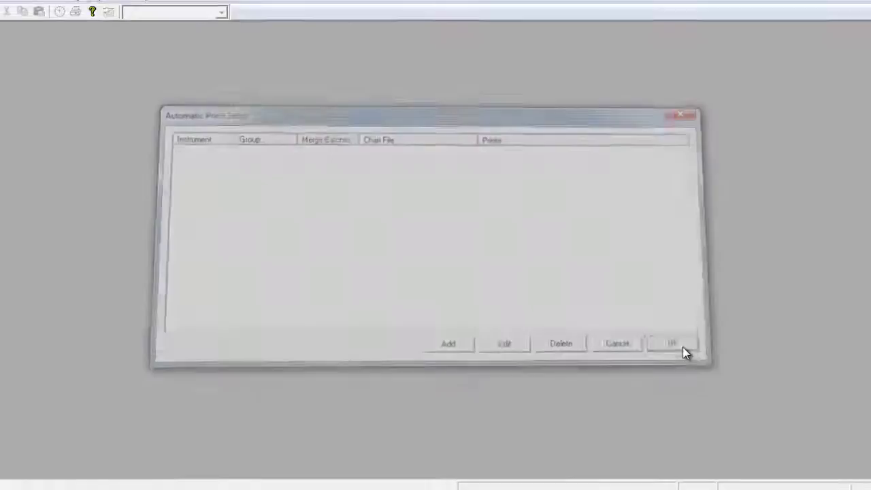
Close Automatic Print Setup, then open Database Auto Archive setup and close it unchanged.
{"action": "left_click", "coordinate": [724, 369]}
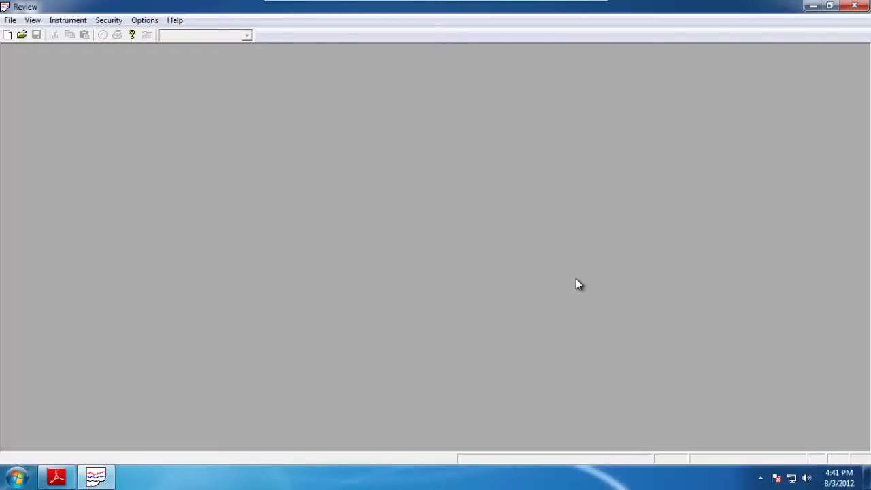
{"action": "left_click", "coordinate": [13, 21]}
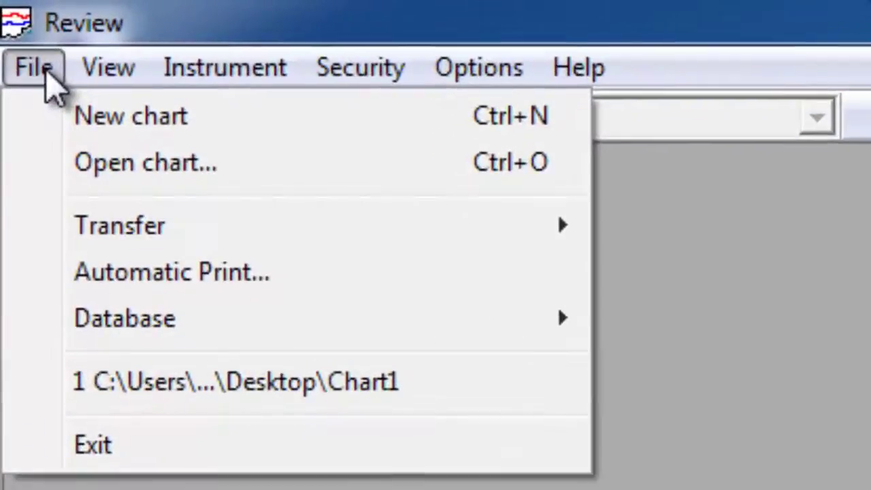
{"action": "mouse_move", "coordinate": [118, 330]}
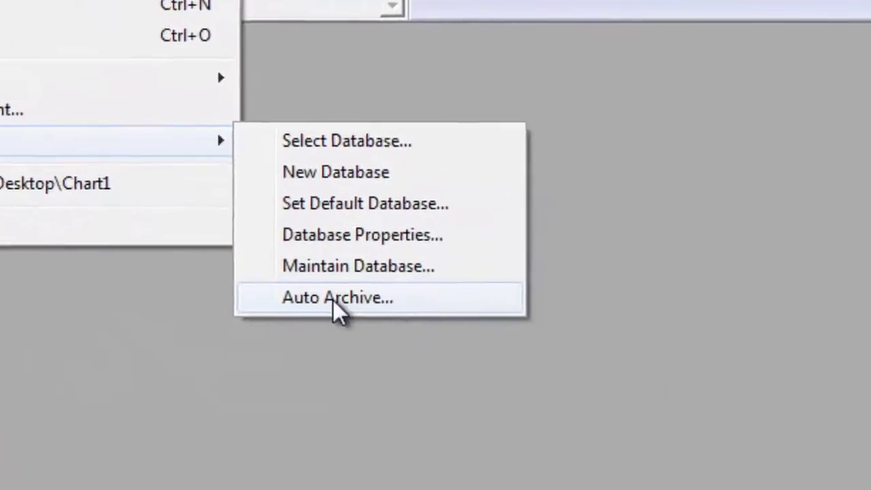
{"action": "left_click", "coordinate": [532, 400]}
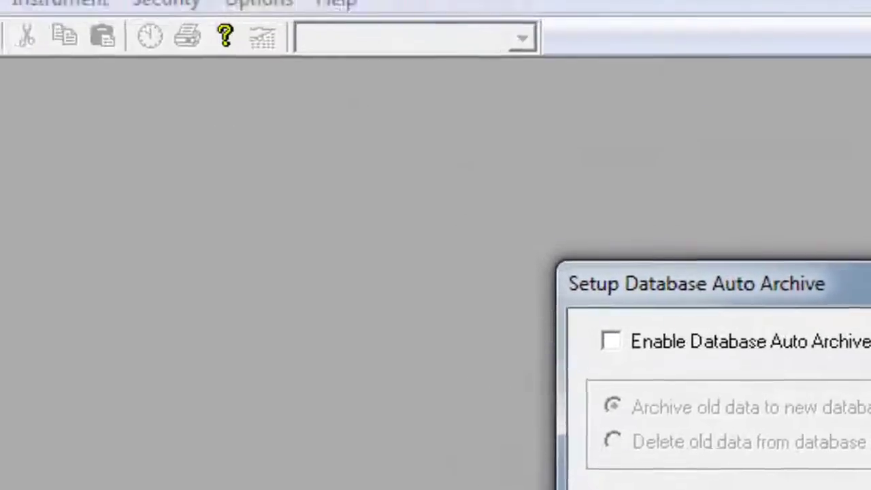
{"action": "left_click", "coordinate": [691, 434]}
{"action": "left_click", "coordinate": [28, 58]}
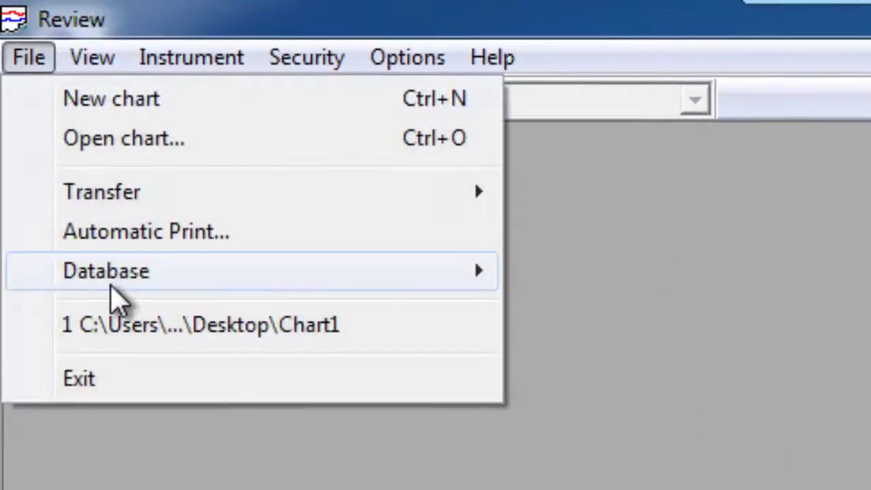
{"action": "mouse_move", "coordinate": [182, 276]}
{"action": "left_click", "coordinate": [592, 429]}
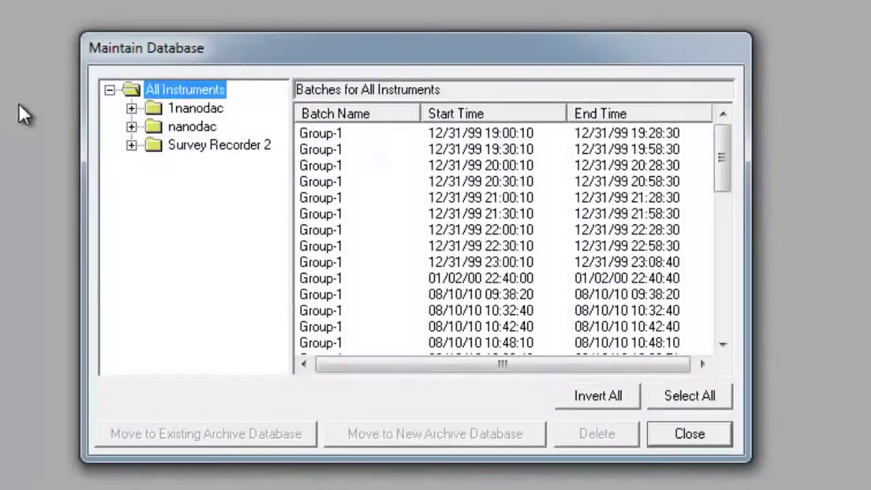
{"action": "left_click", "coordinate": [395, 166]}
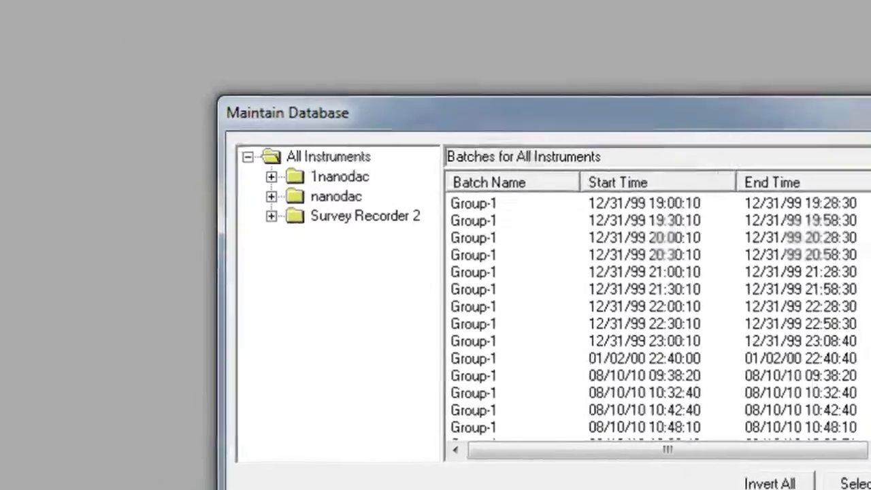
{"action": "left_click", "coordinate": [678, 436]}
Reopen File > Database > Auto Archive and tick Enable Database Auto Archive.
{"action": "left_click", "coordinate": [20, 49]}
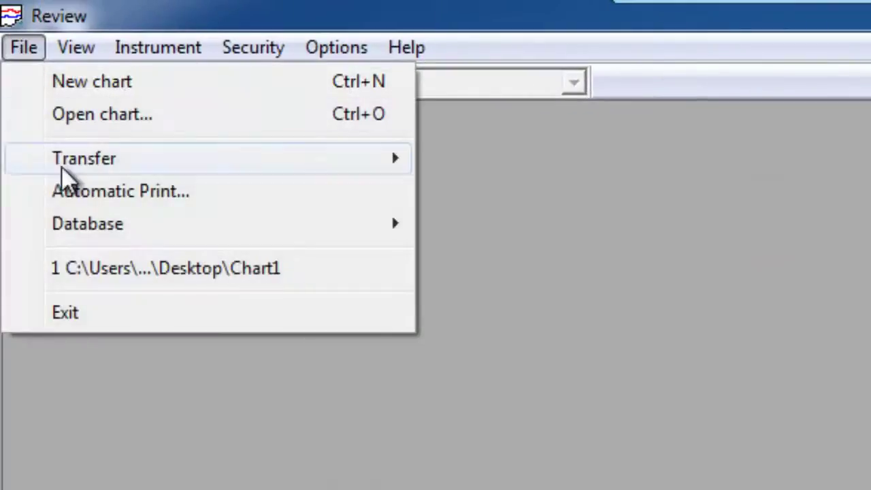
{"action": "mouse_move", "coordinate": [400, 234]}
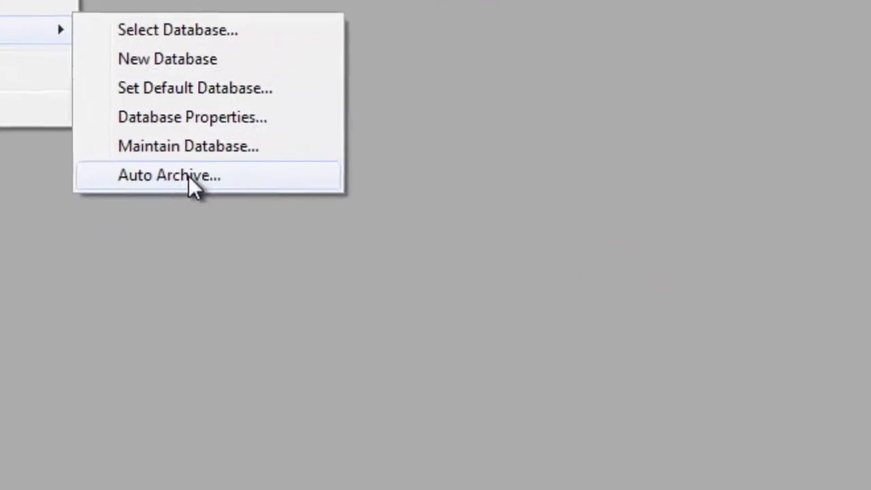
{"action": "left_click", "coordinate": [537, 382]}
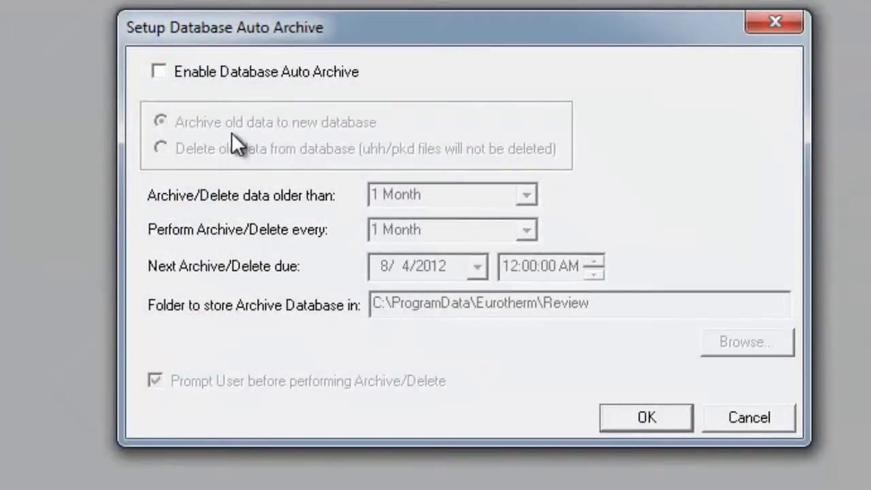
{"action": "left_click", "coordinate": [162, 75]}
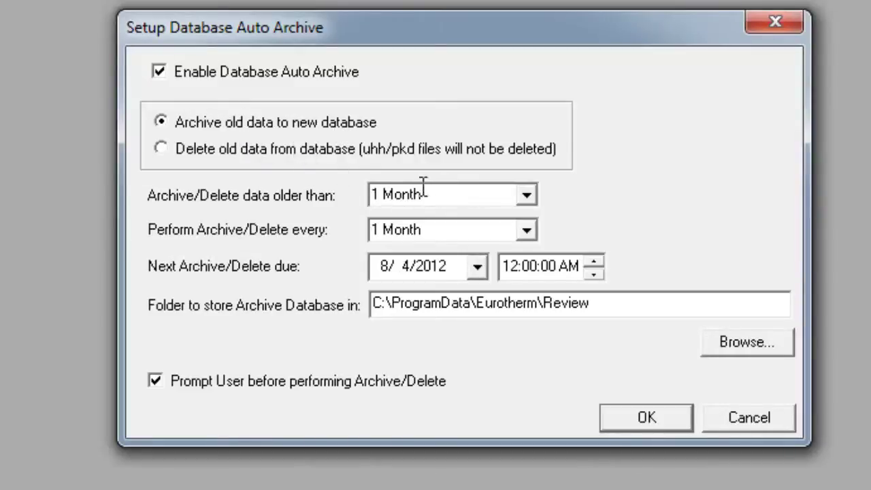
{"action": "left_click", "coordinate": [527, 196]}
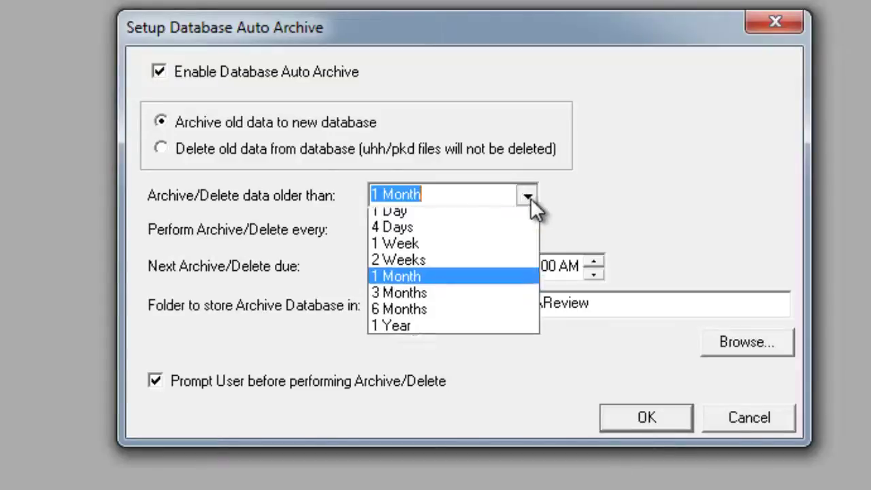
{"action": "left_click", "coordinate": [531, 197]}
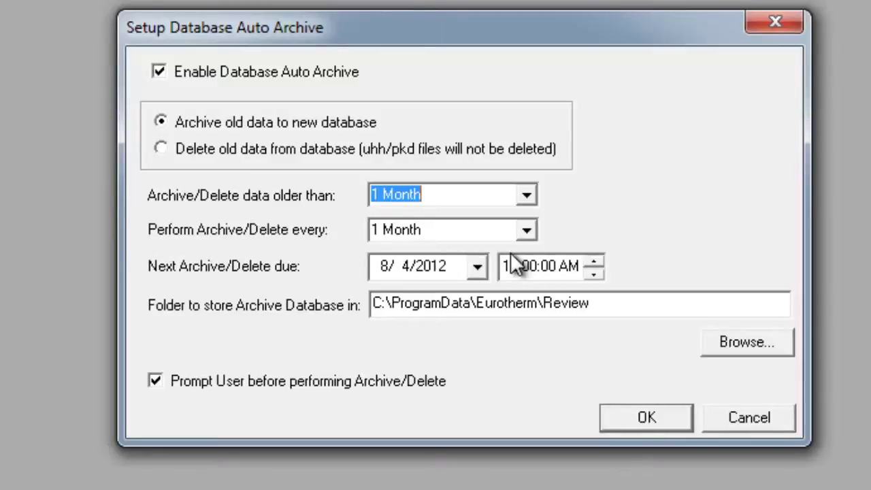
{"action": "left_click", "coordinate": [162, 150]}
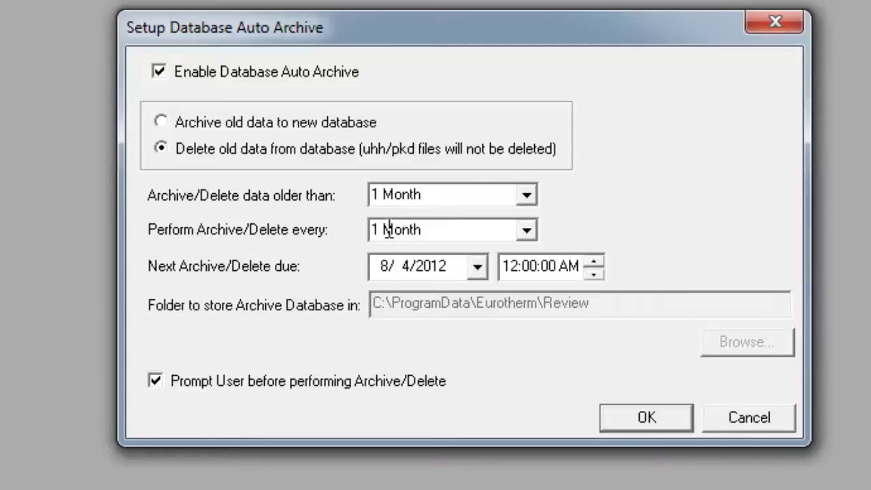
{"action": "left_click", "coordinate": [162, 121]}
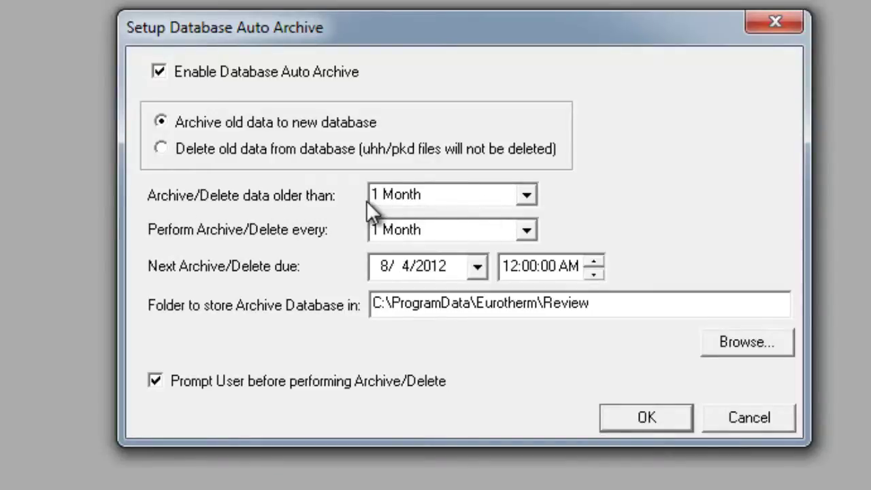
Set 'Archive/Delete data older than' to 3 Months.
{"action": "left_click", "coordinate": [527, 194]}
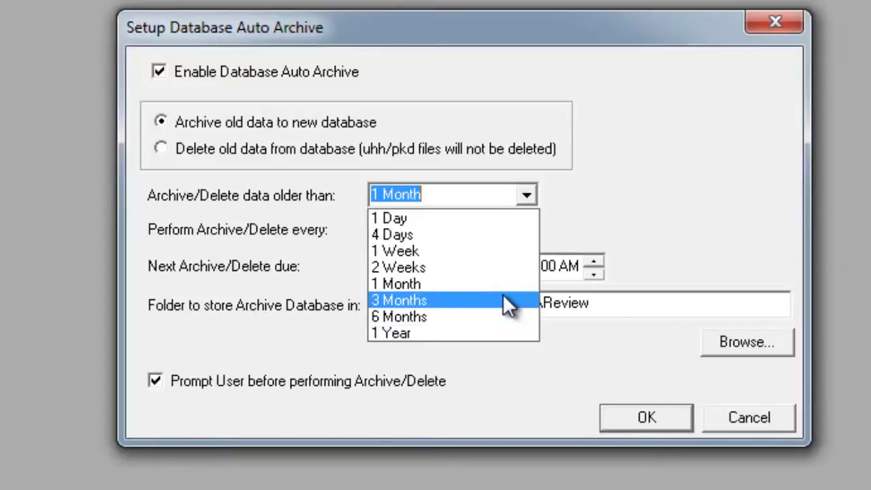
{"action": "left_click", "coordinate": [423, 300]}
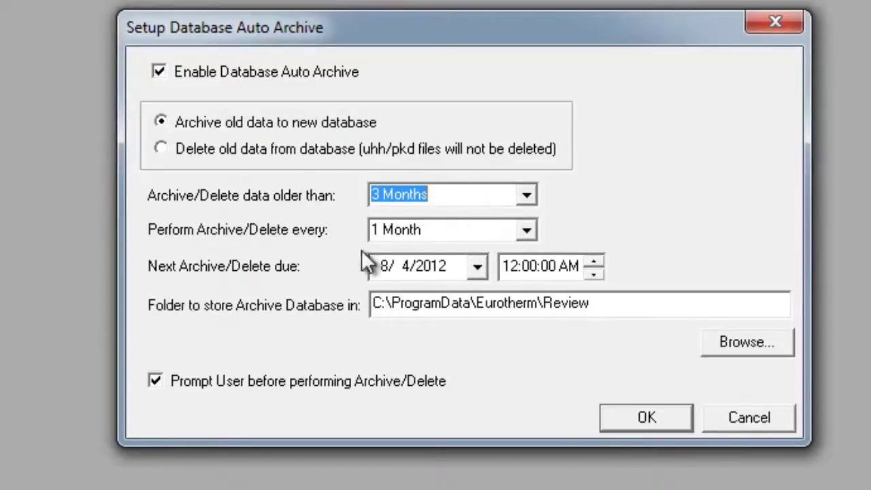
Raise the next archive due time to 3:00:00 AM and select the archive folder path.
{"action": "left_click", "coordinate": [598, 260]}
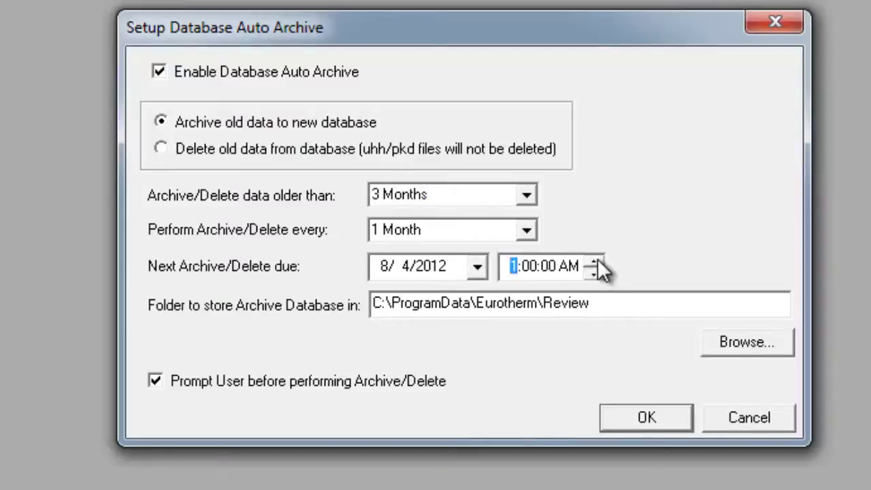
{"action": "left_click", "coordinate": [598, 259]}
{"action": "left_click", "coordinate": [594, 262]}
{"action": "left_click_drag", "start_coordinate": [638, 304], "coordinate": [277, 299]}
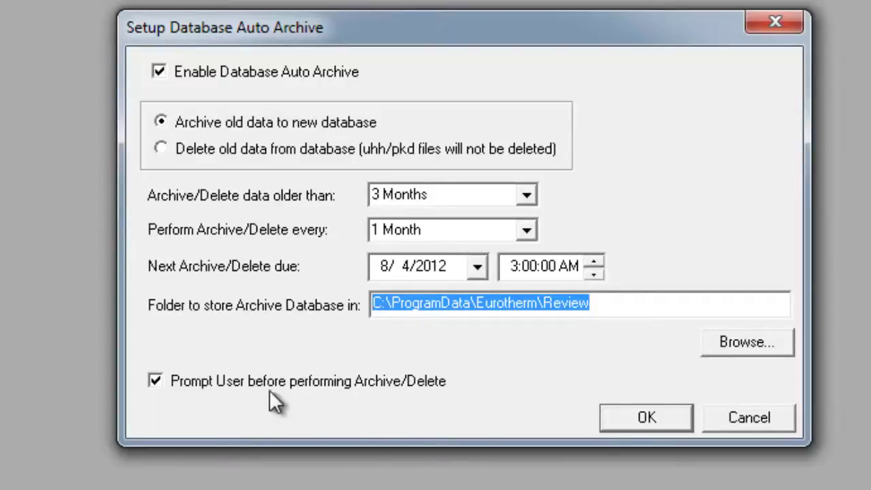
Toggle the Prompt User before Archive/Delete option, then cancel the auto-archive dialog.
{"action": "left_click", "coordinate": [155, 382]}
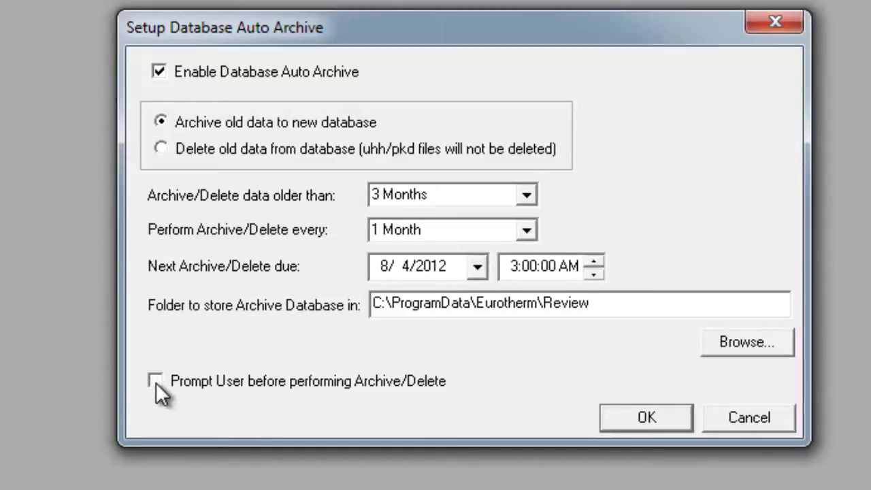
{"action": "left_click", "coordinate": [156, 382]}
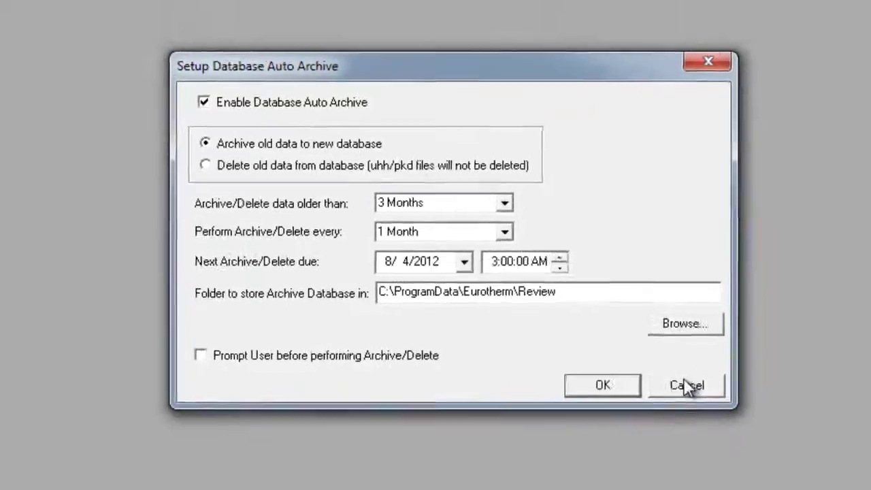
{"action": "left_click", "coordinate": [750, 418]}
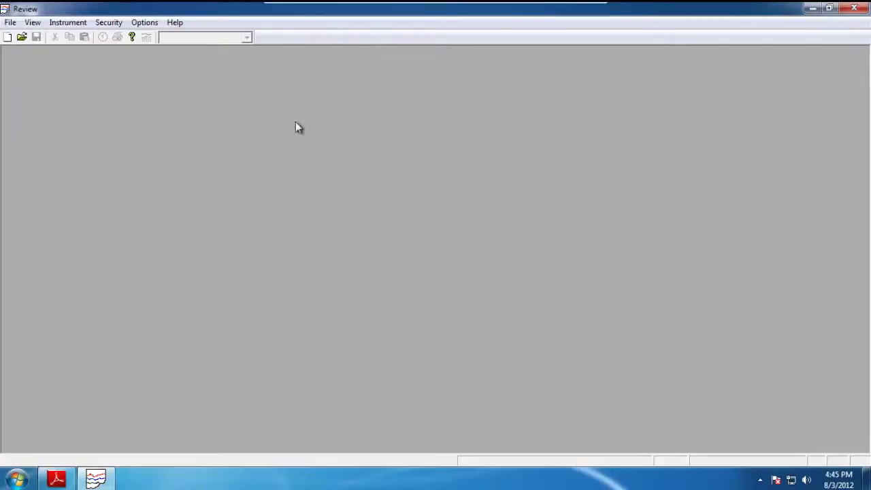
Open Chart1 from File > Open chart and maximize its window.
{"action": "left_click", "coordinate": [11, 22]}
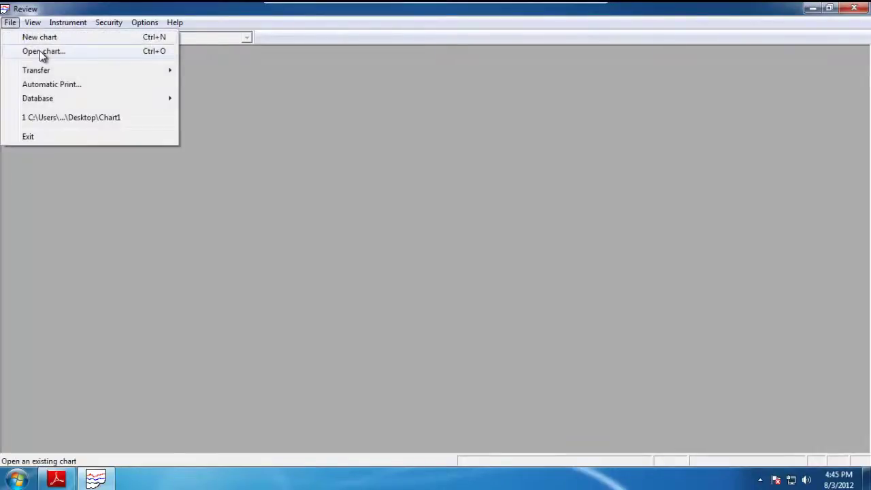
{"action": "left_click", "coordinate": [39, 50]}
{"action": "left_click", "coordinate": [397, 322]}
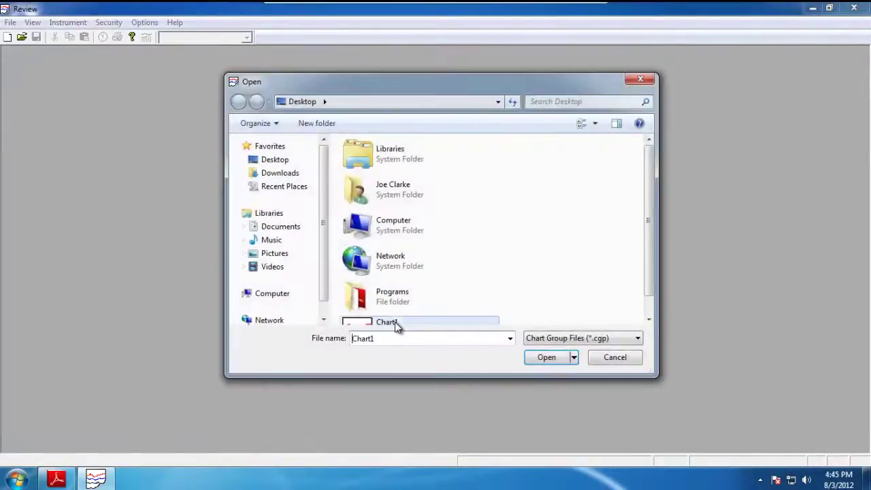
{"action": "left_click", "coordinate": [547, 357]}
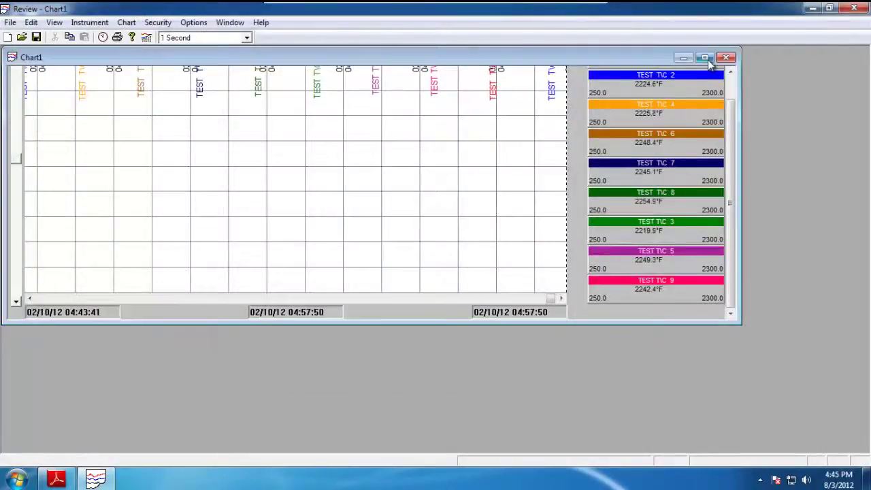
{"action": "left_click", "coordinate": [705, 58]}
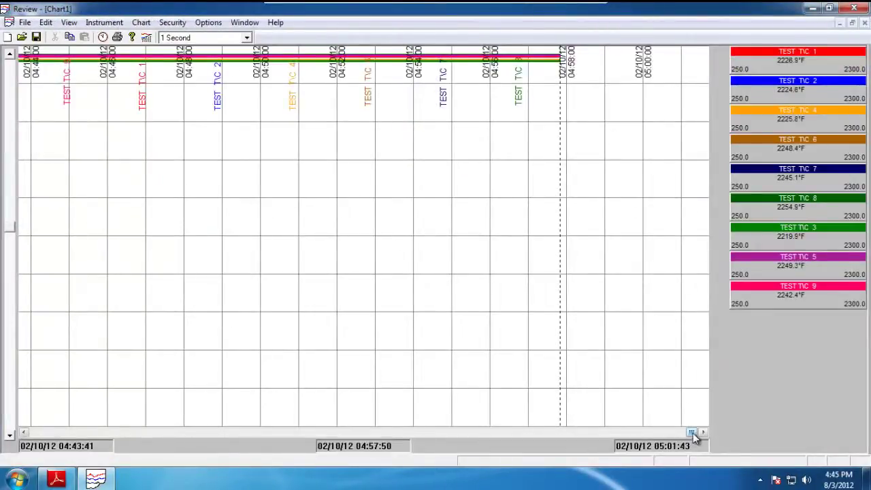
Set the chart's time scale to 20 Seconds.
{"action": "left_click_drag", "start_coordinate": [692, 433], "coordinate": [624, 433]}
{"action": "left_click", "coordinate": [246, 37]}
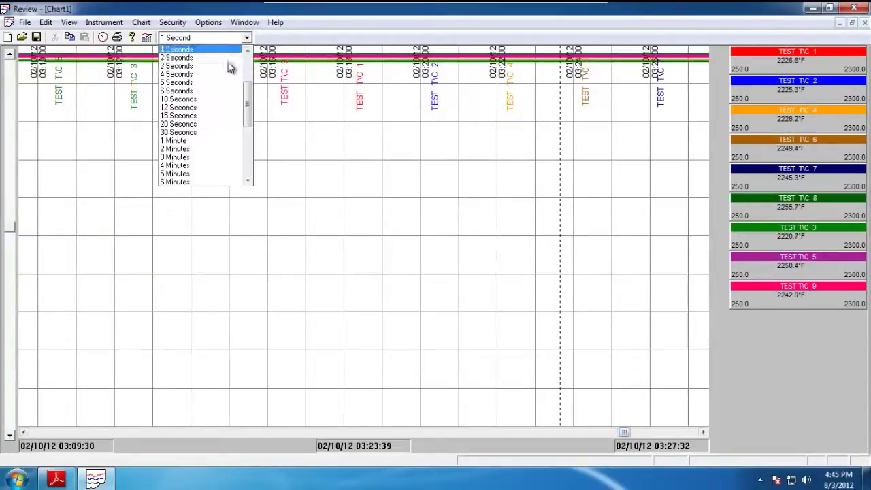
{"action": "left_click", "coordinate": [189, 124]}
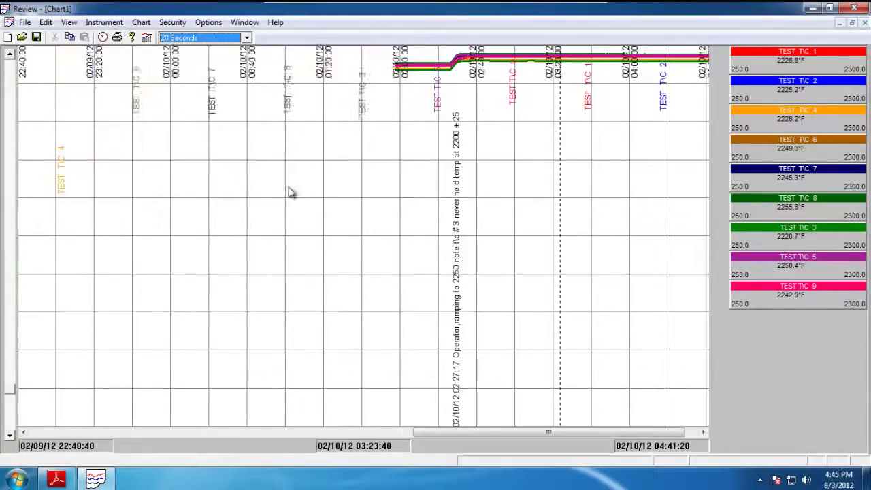
{"action": "left_click_drag", "start_coordinate": [683, 429], "coordinate": [200, 431]}
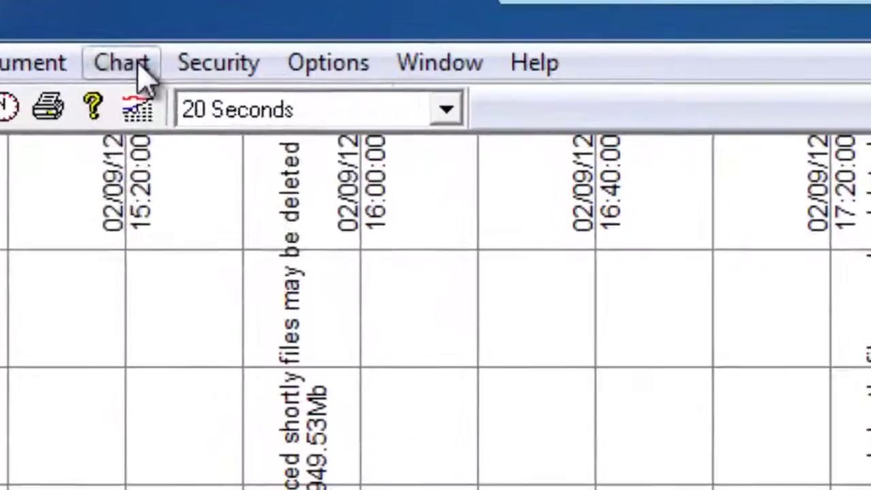
Switch Chart1 to Chart + Replay mode in the Chart Setup dialog.
{"action": "left_click", "coordinate": [141, 22]}
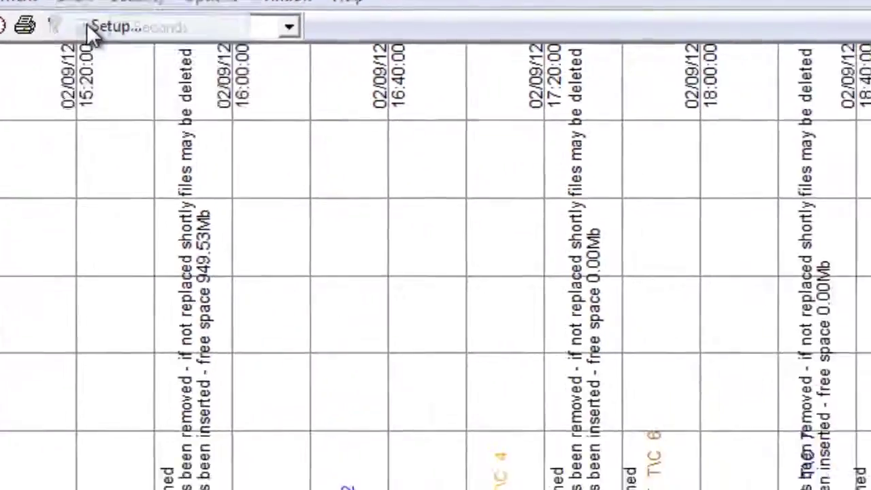
{"action": "left_click", "coordinate": [156, 96]}
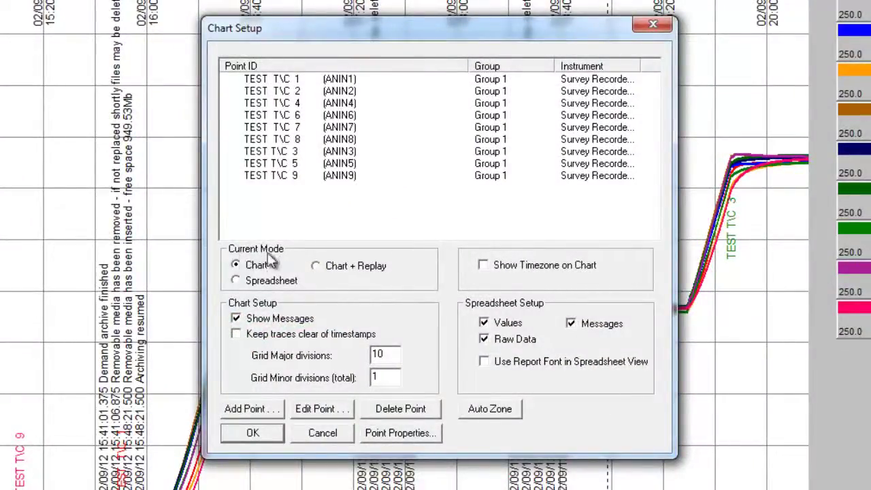
{"action": "left_click", "coordinate": [316, 266]}
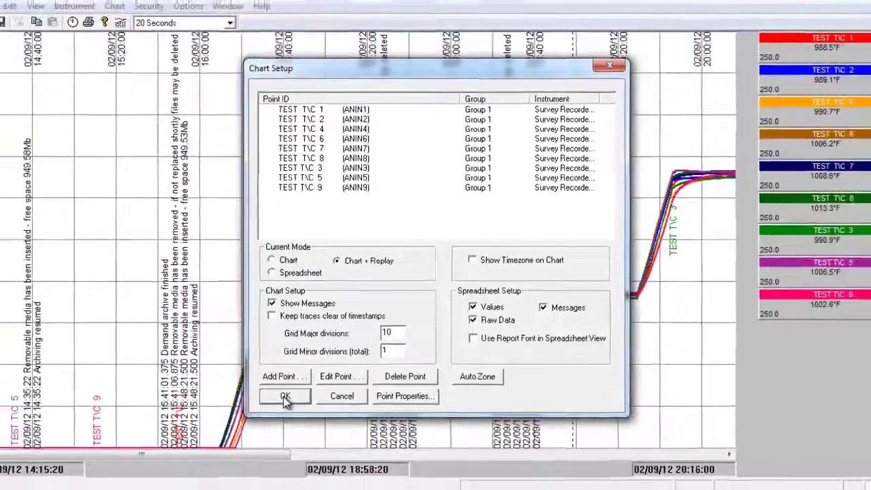
{"action": "left_click", "coordinate": [285, 397]}
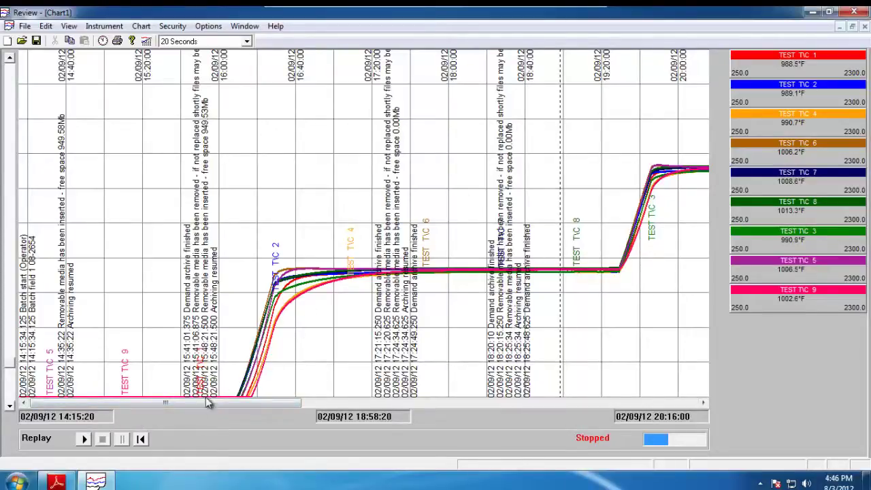
Set the chart time scale to 2 Seconds.
{"action": "left_click_drag", "start_coordinate": [190, 404], "coordinate": [211, 401]}
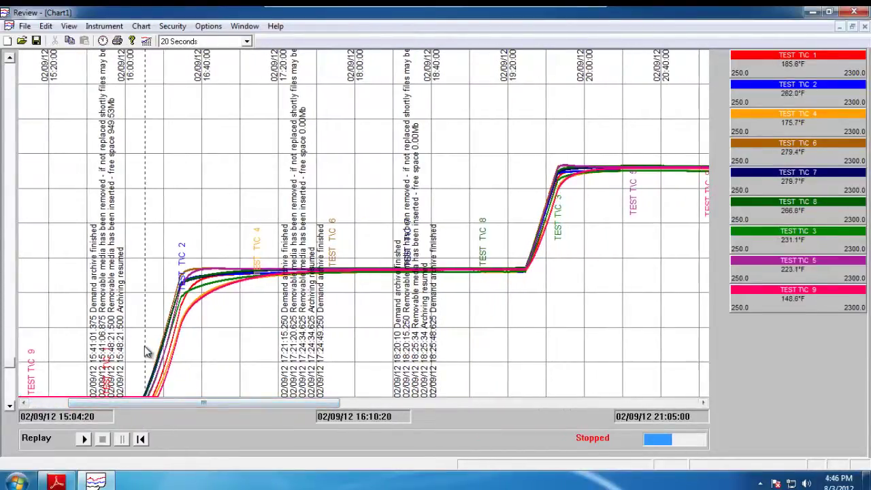
{"action": "left_click", "coordinate": [247, 41]}
{"action": "scroll", "coordinate": [245, 75], "scroll_direction": "up", "scroll_amount": 5}
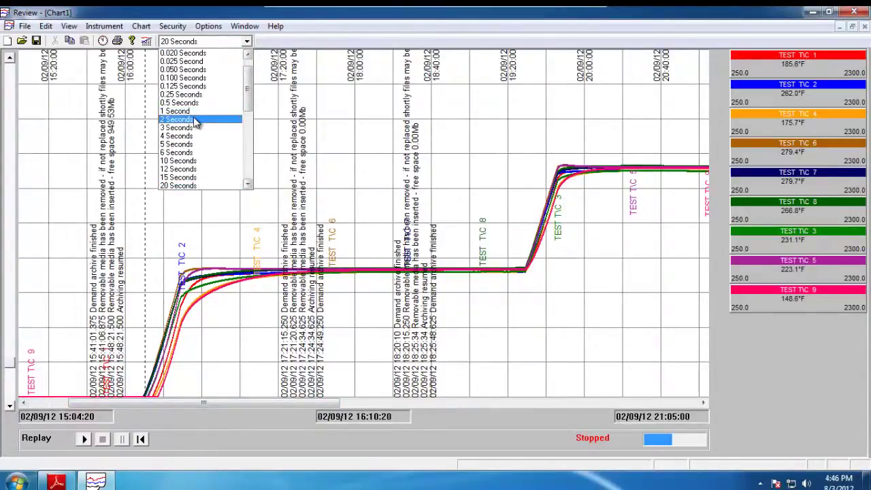
{"action": "left_click", "coordinate": [196, 120]}
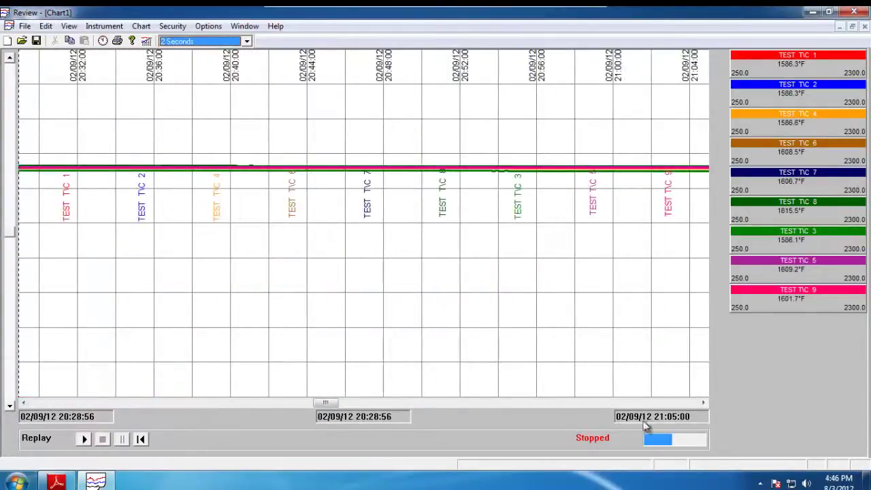
Place the time marker near 19:28, replay the trends, then stop the replay.
{"action": "left_click_drag", "start_coordinate": [325, 403], "coordinate": [274, 403]}
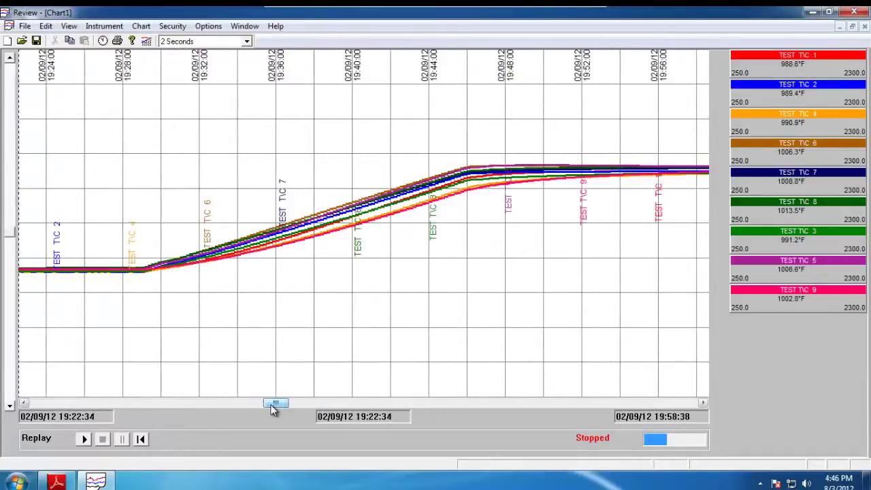
{"action": "left_click", "coordinate": [127, 274]}
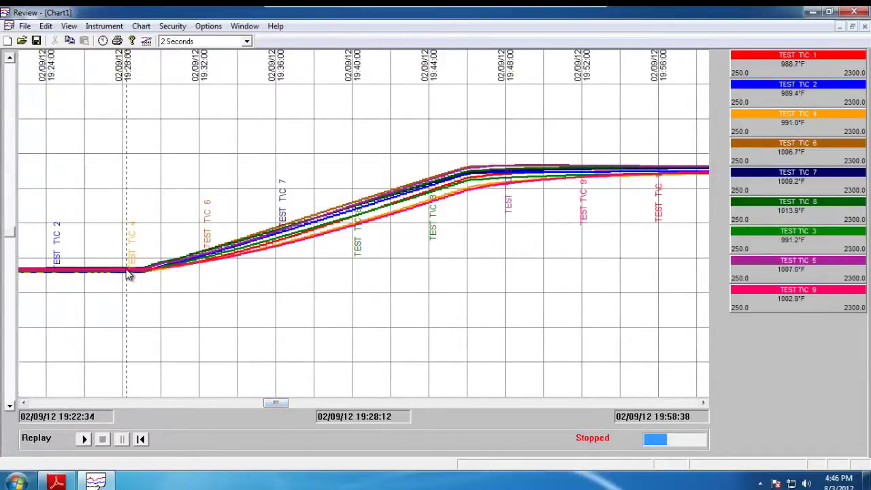
{"action": "left_click", "coordinate": [83, 441]}
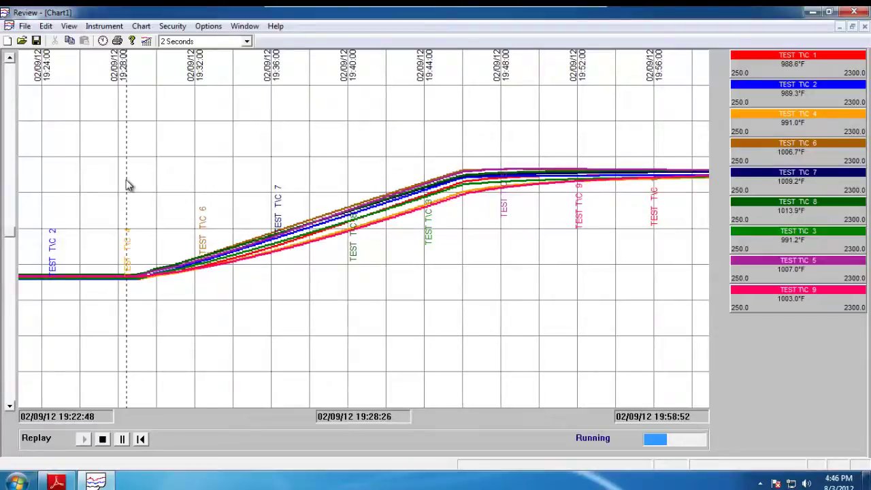
{"action": "left_click_drag", "start_coordinate": [130, 186], "coordinate": [151, 187]}
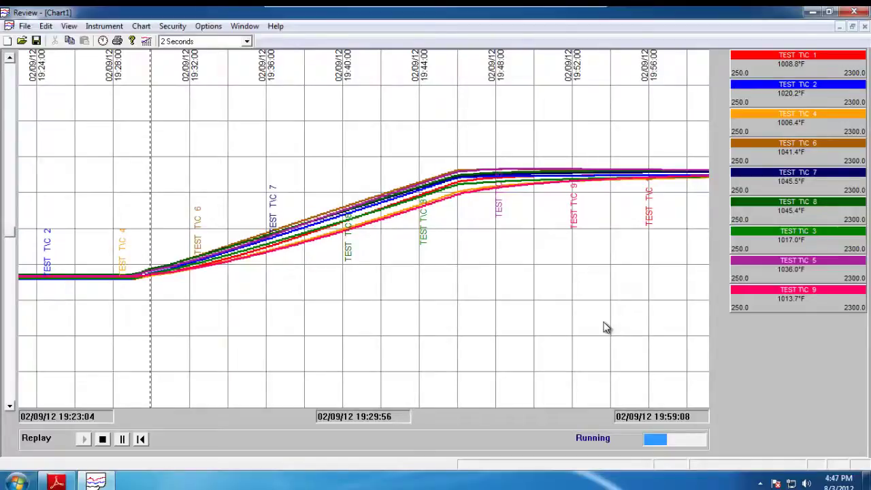
{"action": "left_click", "coordinate": [103, 440]}
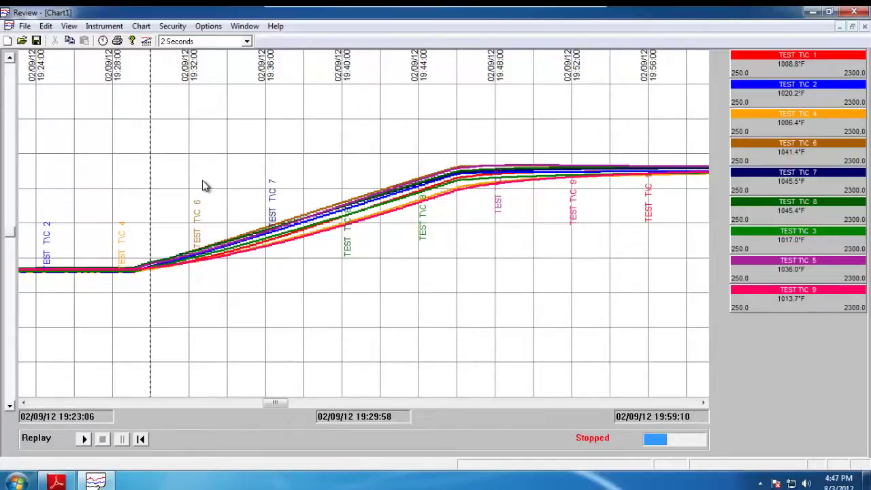
Minimise the Chart1 window, leaving the empty workspace.
{"action": "key", "text": "Num_Lock"}
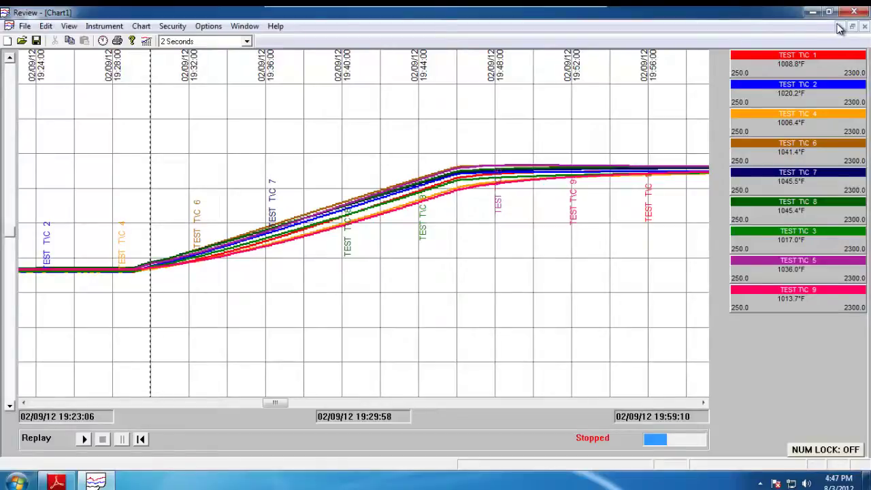
{"action": "left_click", "coordinate": [840, 27]}
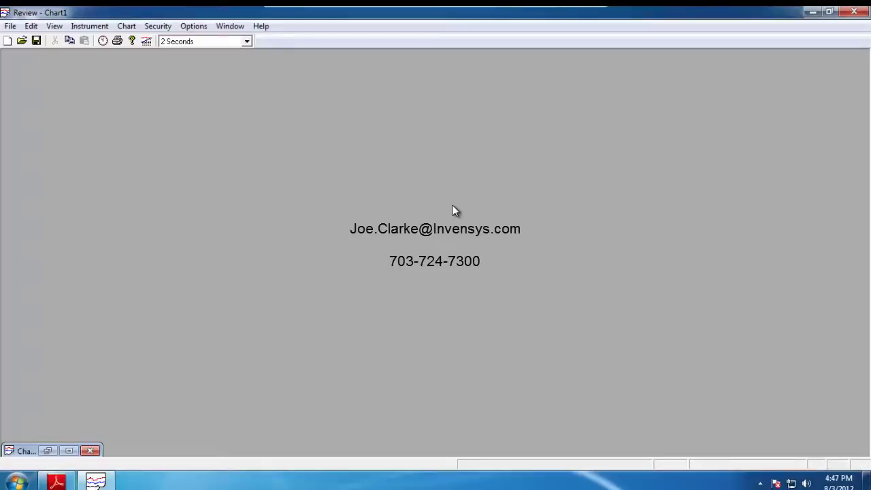
Restore Chart1 as a table of 02/09/12 readings for nine TEST T\C channels and scroll through it.
{"action": "left_click", "coordinate": [68, 451]}
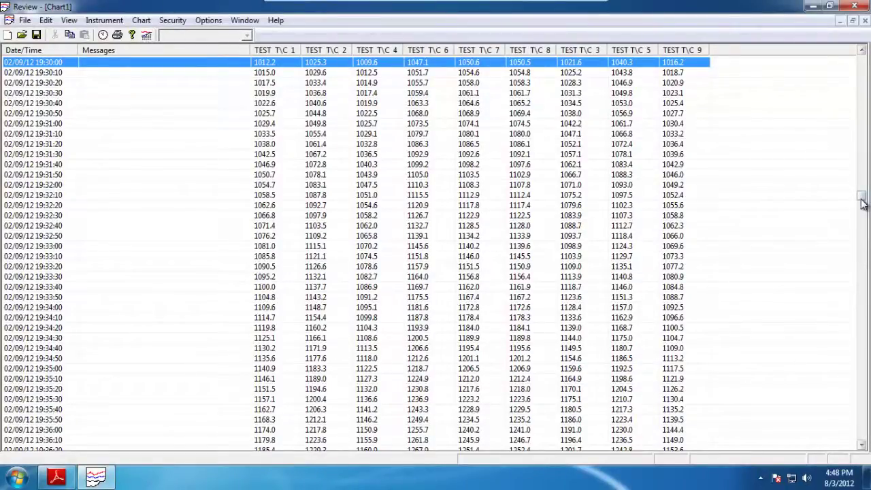
{"action": "left_click_drag", "start_coordinate": [862, 203], "coordinate": [866, 172]}
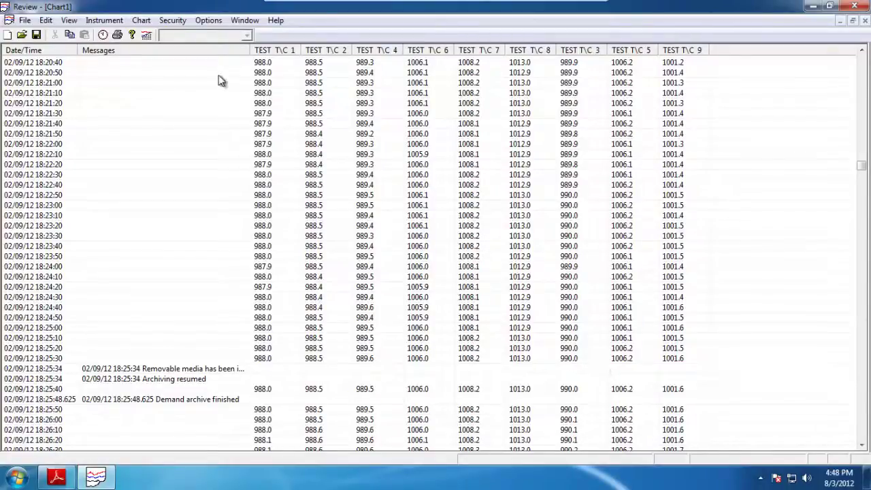
{"action": "left_click", "coordinate": [118, 34]}
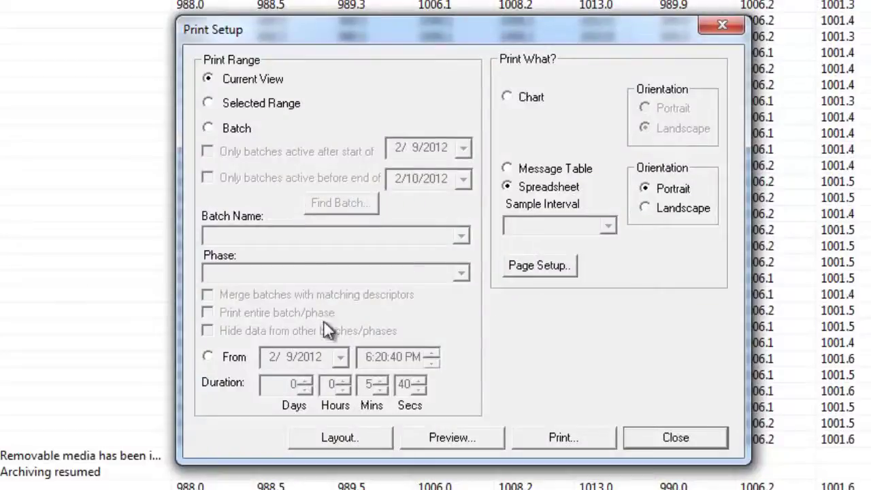
{"action": "left_click", "coordinate": [209, 129]}
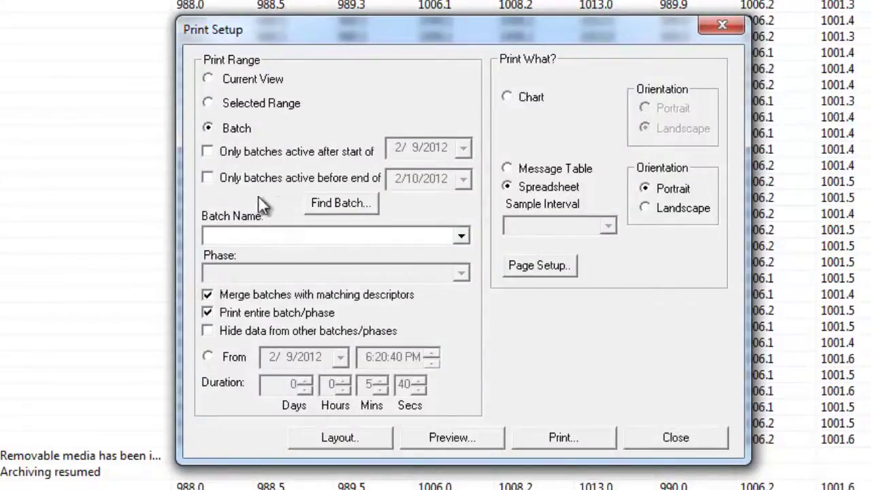
{"action": "left_click", "coordinate": [343, 232]}
{"action": "left_click", "coordinate": [302, 255]}
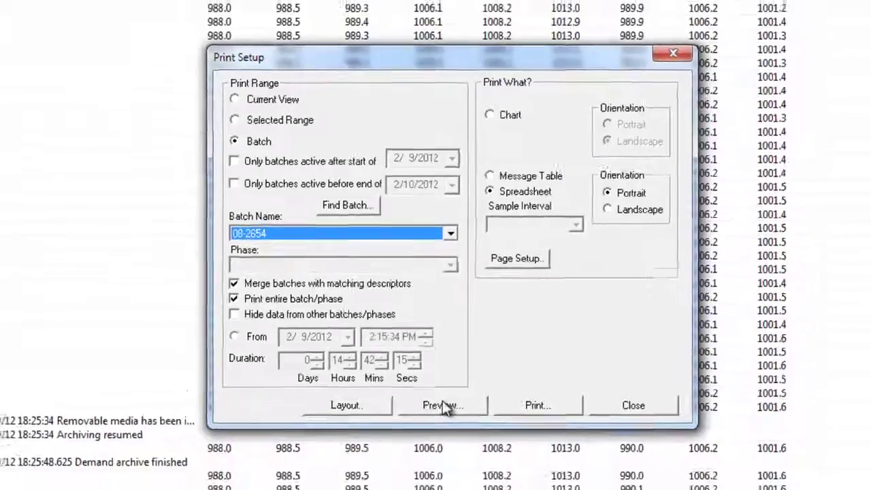
{"action": "left_click", "coordinate": [444, 406]}
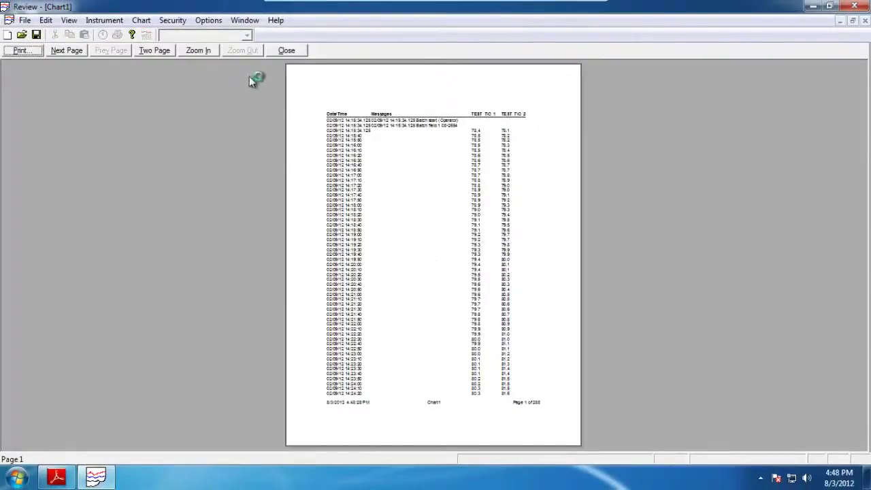
{"action": "left_click", "coordinate": [198, 49]}
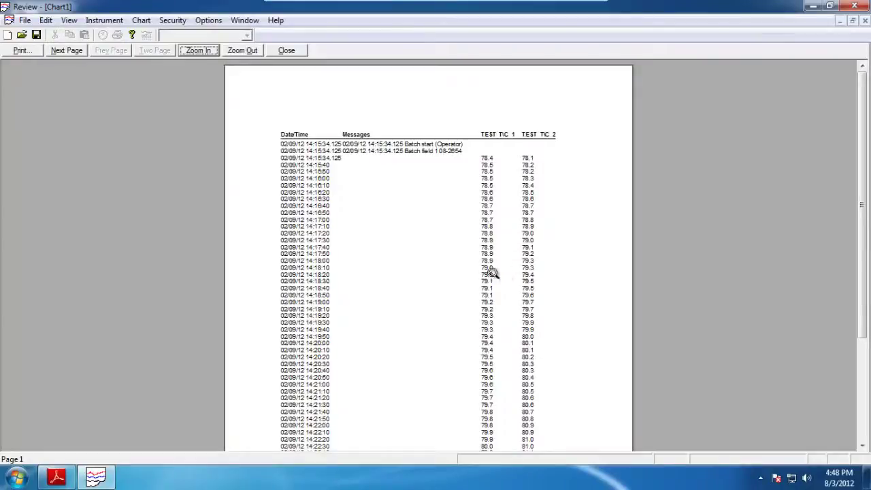
{"action": "left_click", "coordinate": [286, 50]}
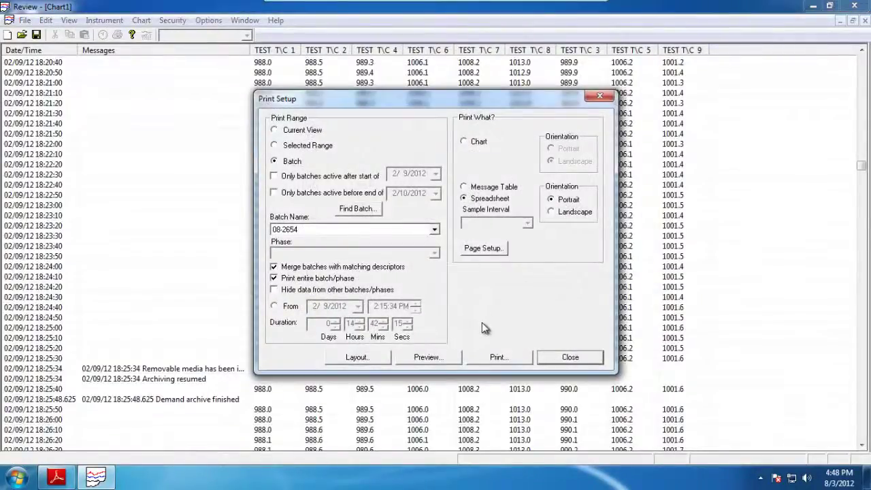
{"action": "left_click", "coordinate": [369, 360]}
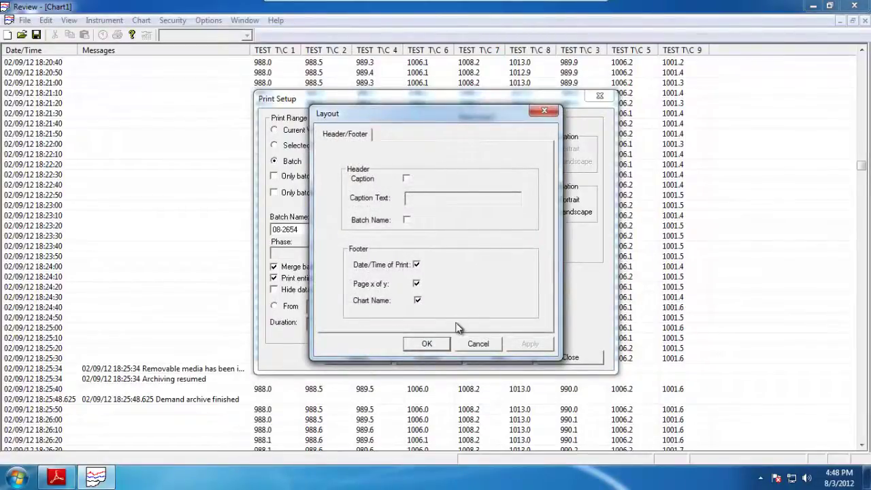
{"action": "left_click", "coordinate": [477, 344]}
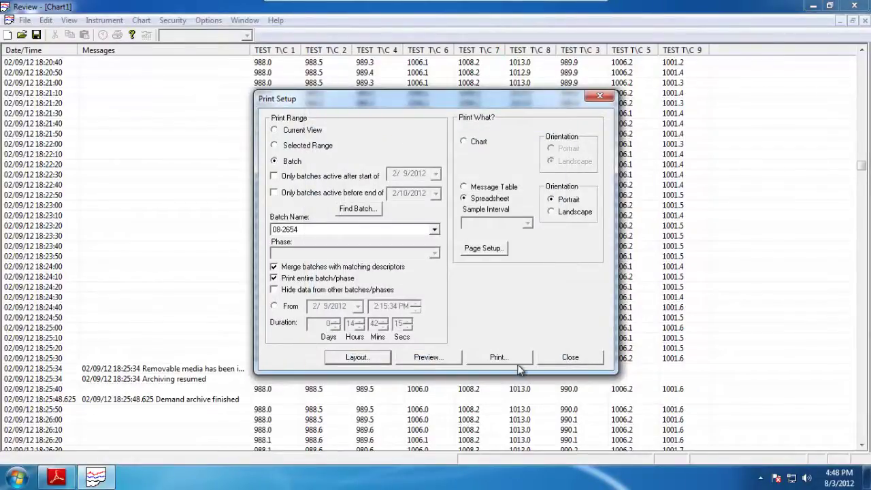
{"action": "left_click", "coordinate": [571, 357]}
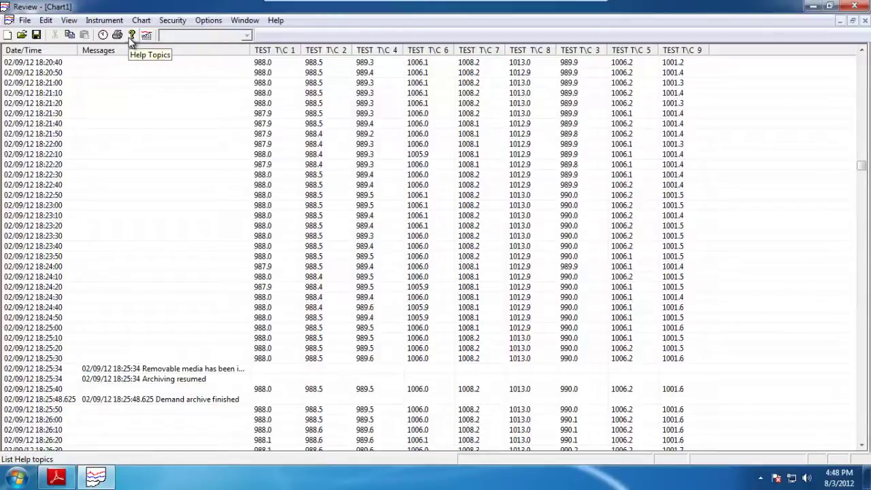
Scroll the readings table up to the batch 08-2654 start messages at 14:15:34.
{"action": "scroll", "coordinate": [467, 167], "scroll_direction": "up", "scroll_amount": 14}
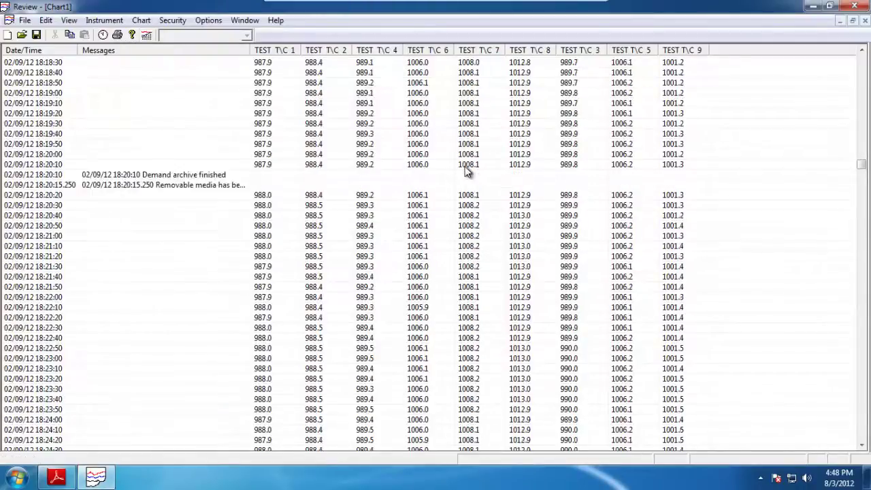
{"action": "scroll", "coordinate": [467, 167], "scroll_direction": "up", "scroll_amount": 10}
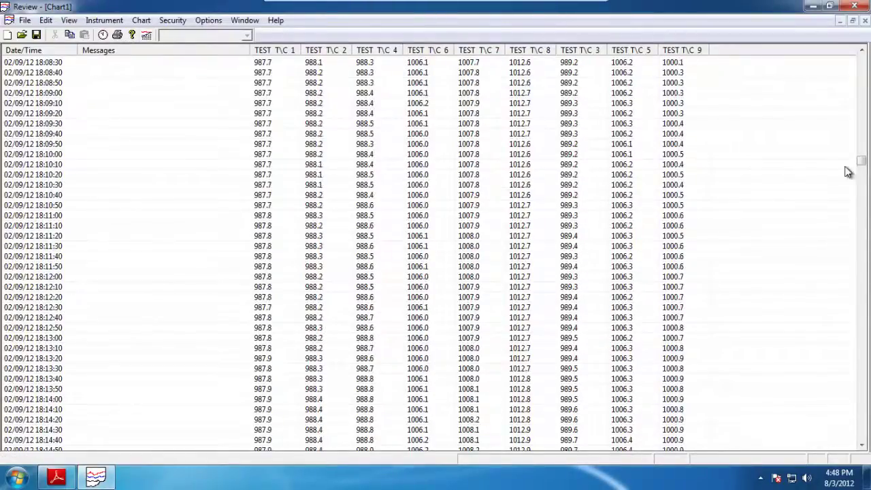
{"action": "left_click_drag", "start_coordinate": [862, 165], "coordinate": [869, 57]}
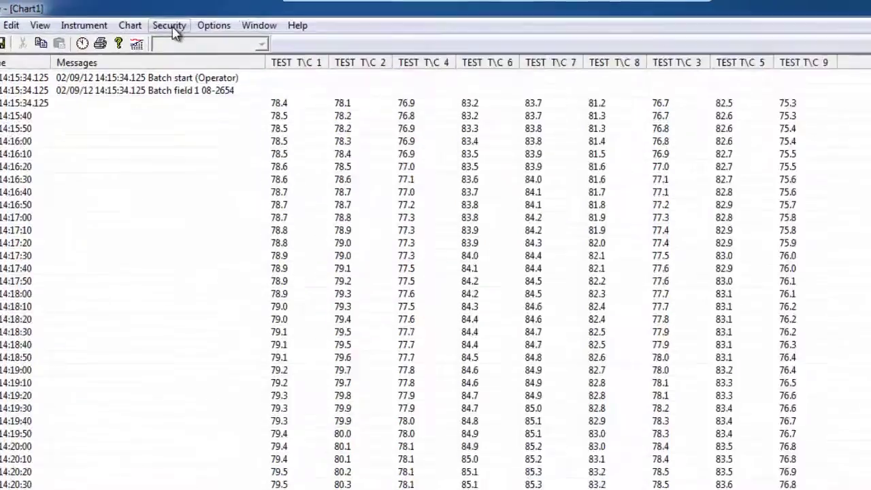
Look through the Security login, Help and File menus.
{"action": "left_click", "coordinate": [173, 20]}
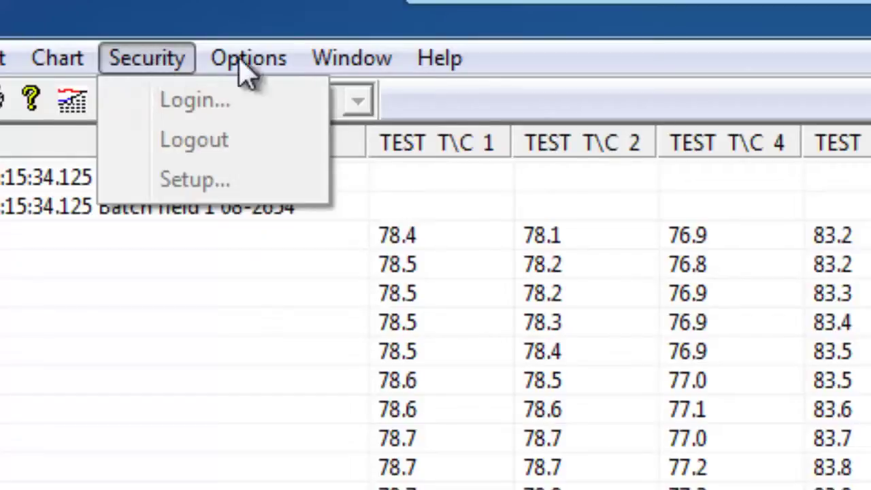
{"action": "left_click", "coordinate": [726, 82]}
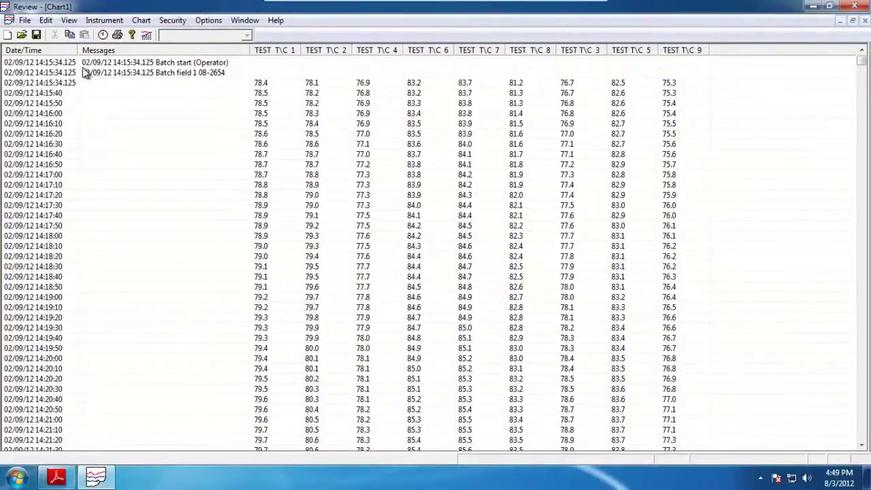
{"action": "left_click", "coordinate": [25, 20]}
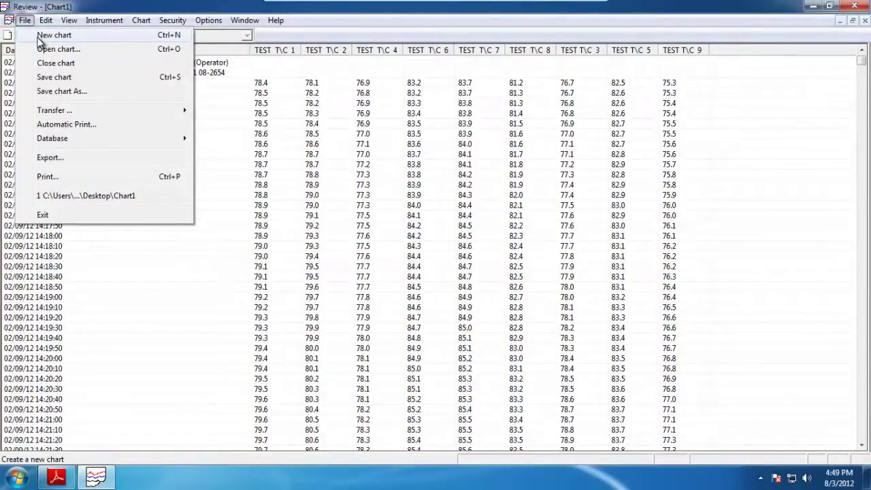
{"action": "mouse_move", "coordinate": [61, 111]}
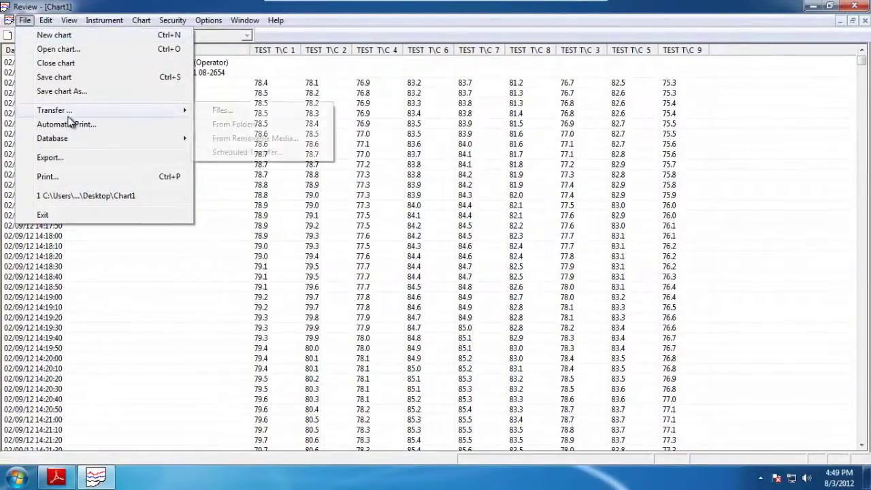
{"action": "key", "text": "Escape"}
{"action": "key", "text": "Escape"}
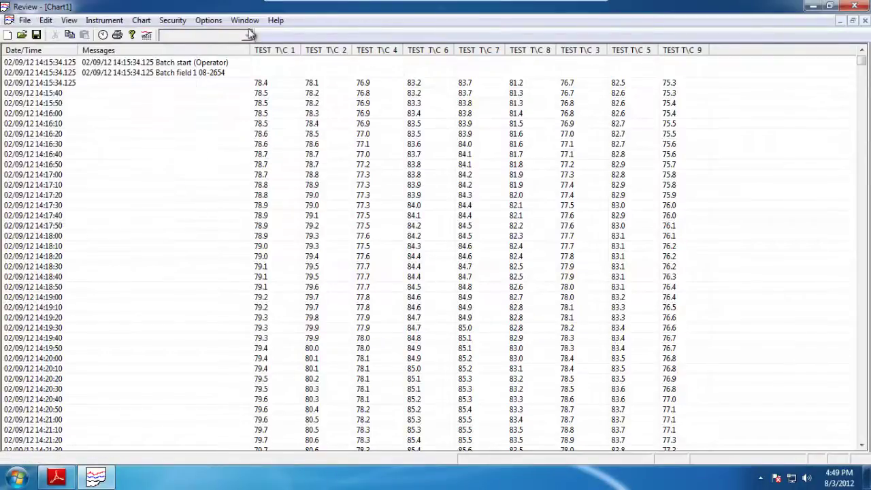
Recheck the Security menu, then close Chart1 without saving changes.
{"action": "left_click", "coordinate": [173, 21]}
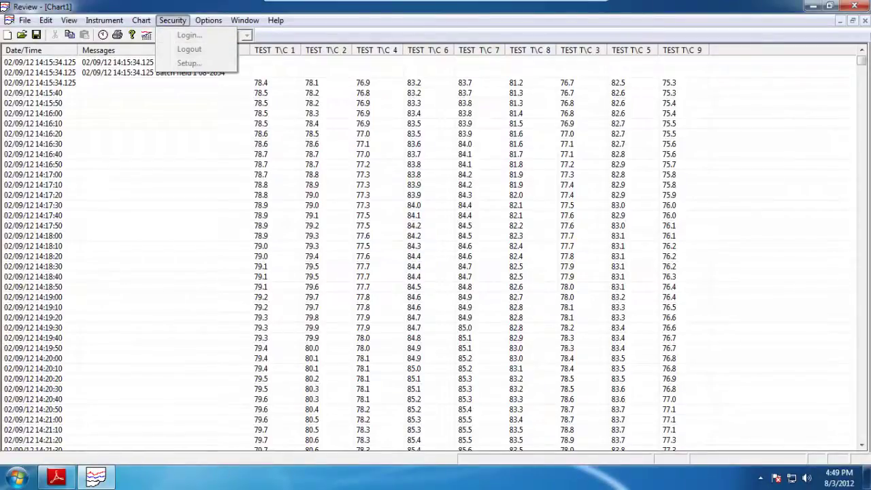
{"action": "key", "text": "Escape"}
{"action": "left_click", "coordinate": [441, 267]}
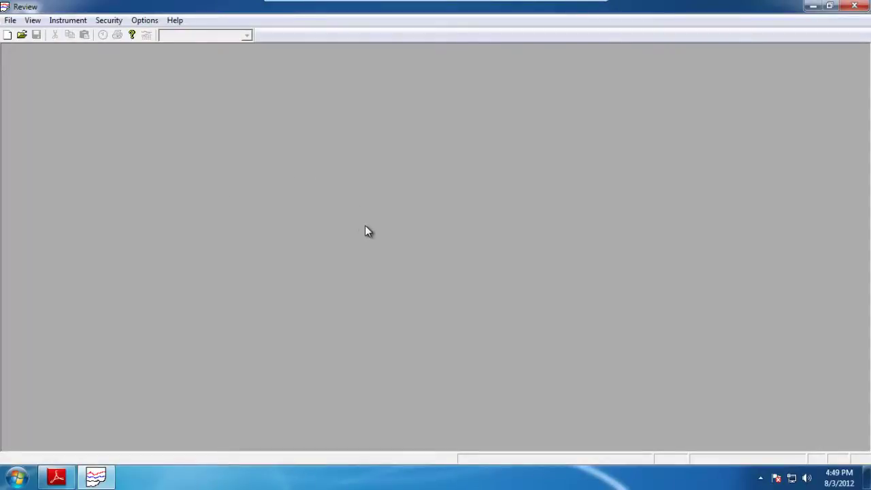
{"action": "left_click", "coordinate": [110, 20]}
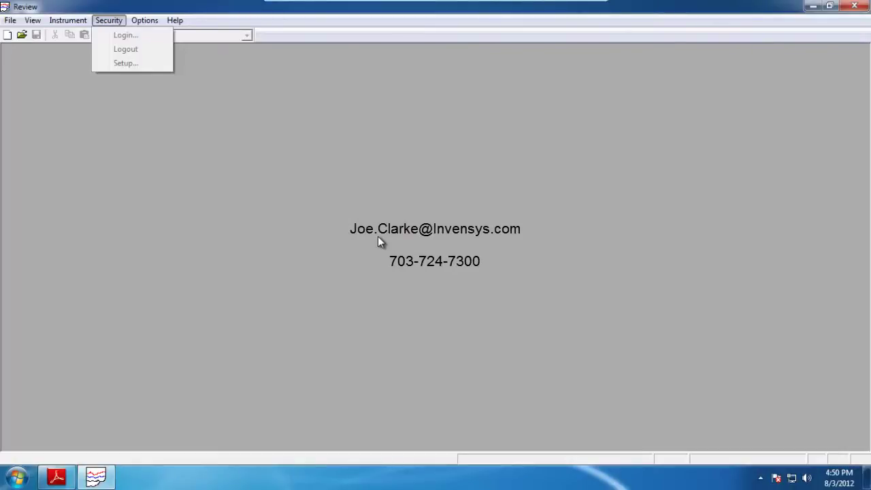
{"action": "key", "text": "Escape"}
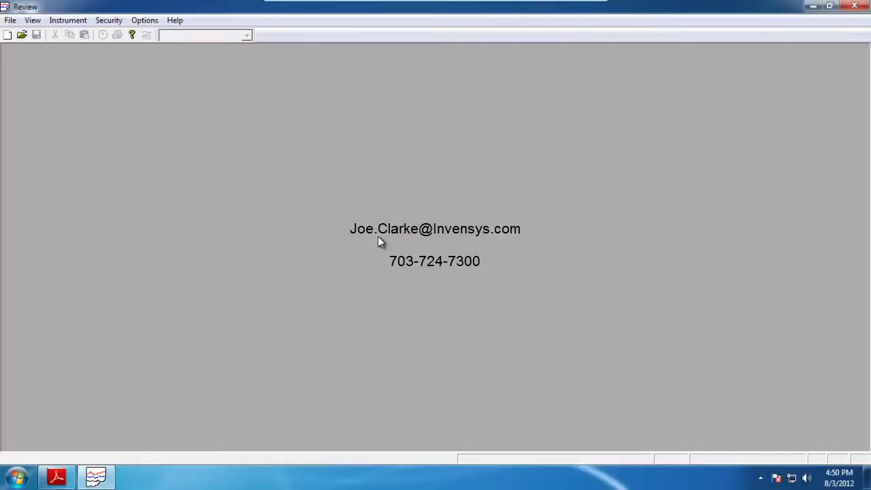